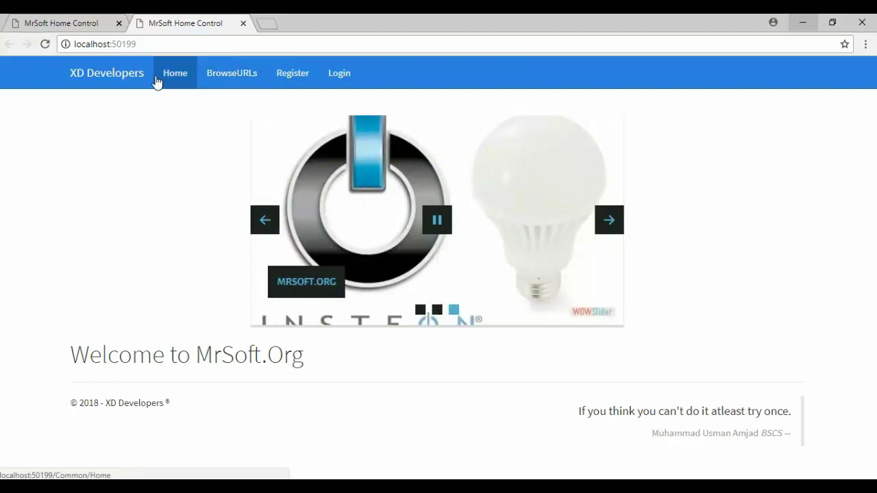
Sign in to the MrSoft Home Control site with the saved user e-mail and account password.
click(339, 74)
click(269, 200)
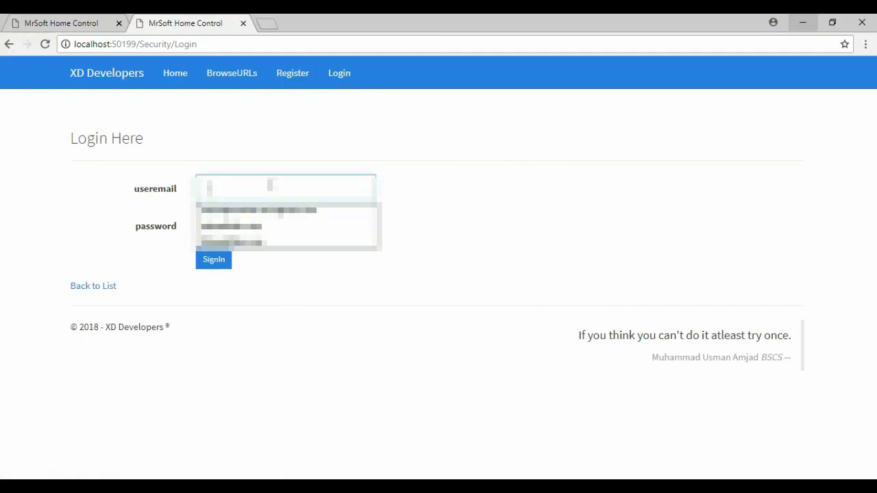
click(274, 208)
click(259, 227)
click(220, 248)
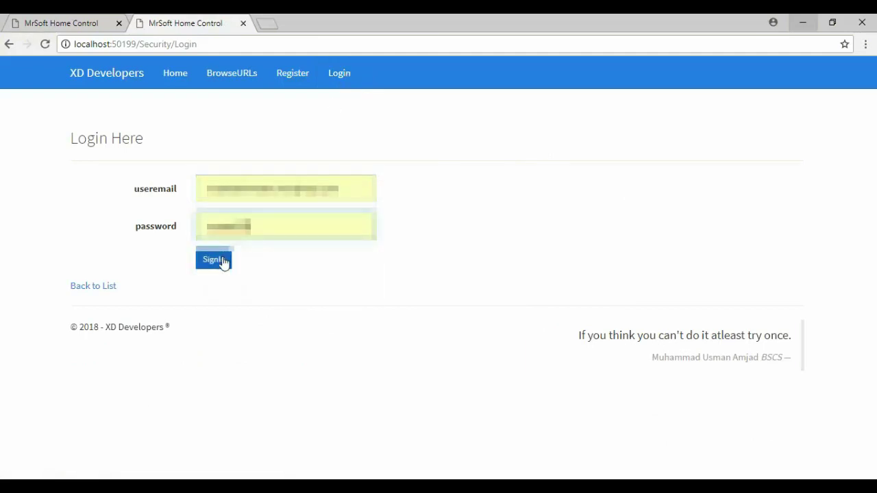
click(222, 260)
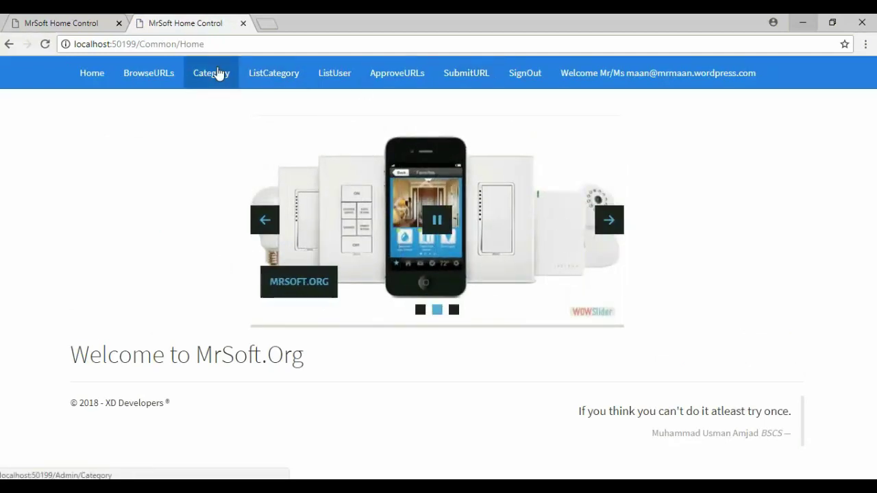
View the site's list of URLs and sign out of the account.
click(149, 81)
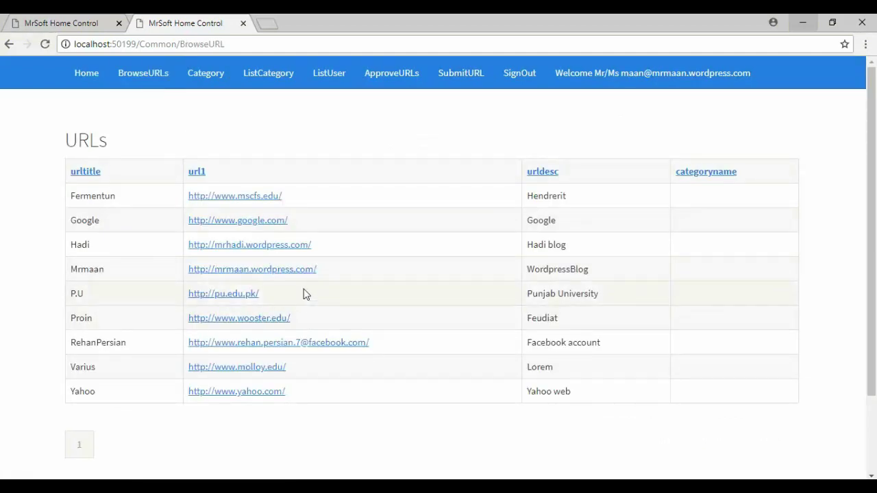
click(531, 75)
Switch to Visual Studio and stop debugging the LinkHub project.
click(805, 24)
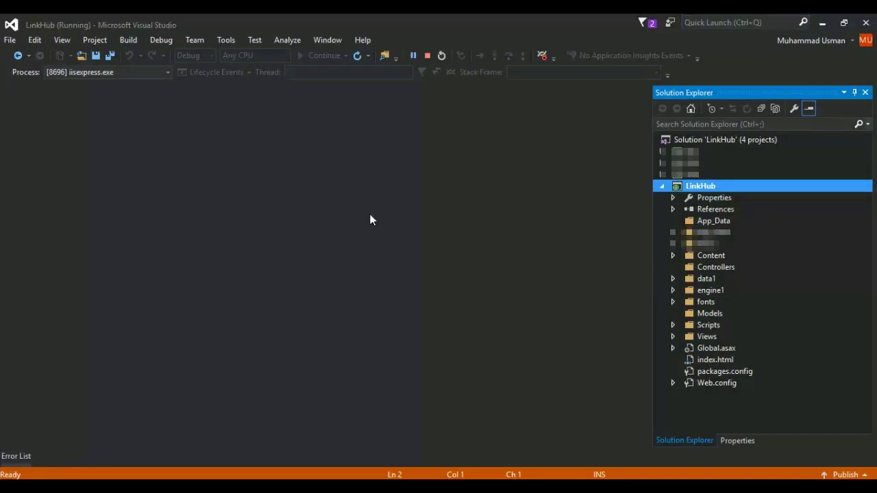
click(428, 55)
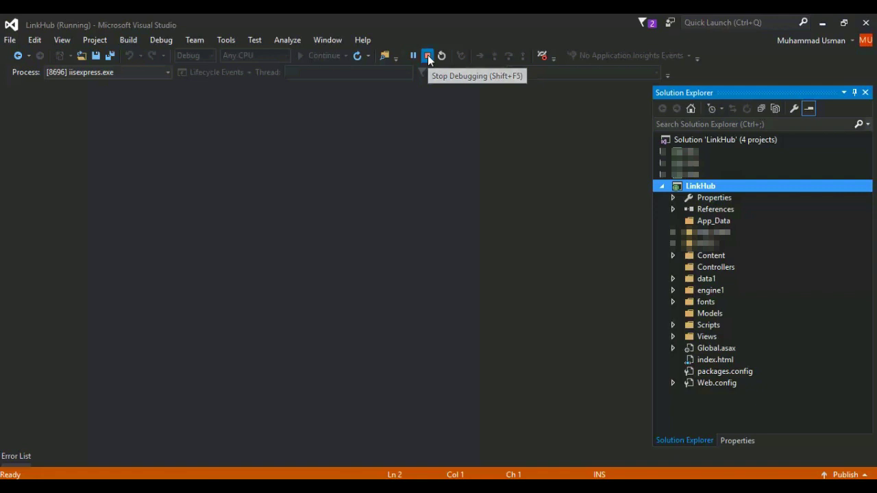
Start publishing the LinkHub project with a new custom publish profile named XDlink.
right_click(739, 173)
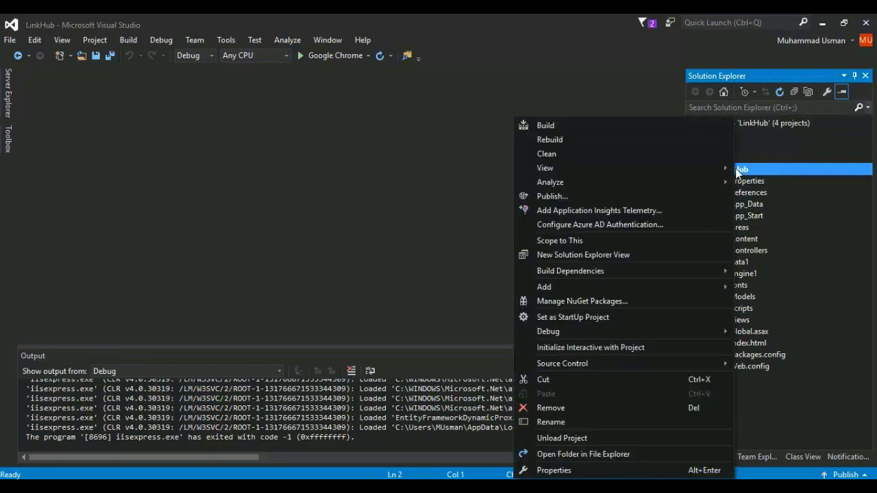
click(557, 196)
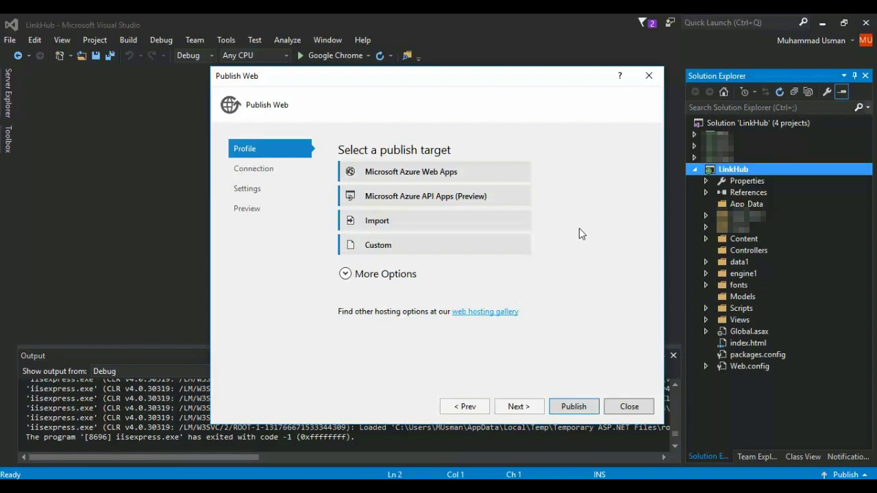
click(370, 248)
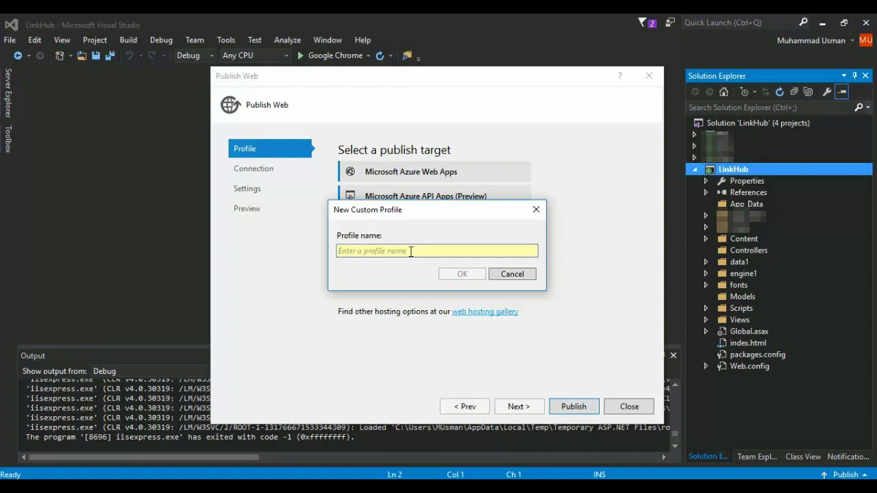
text(XDlink)
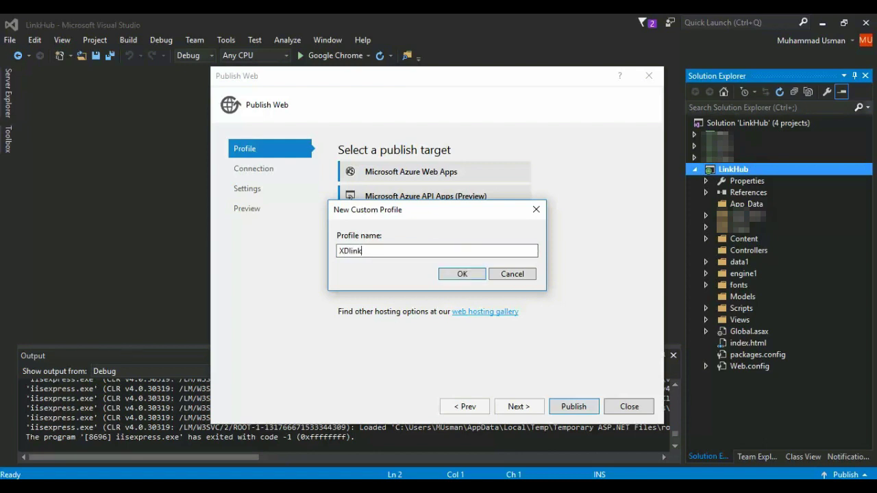
click(450, 273)
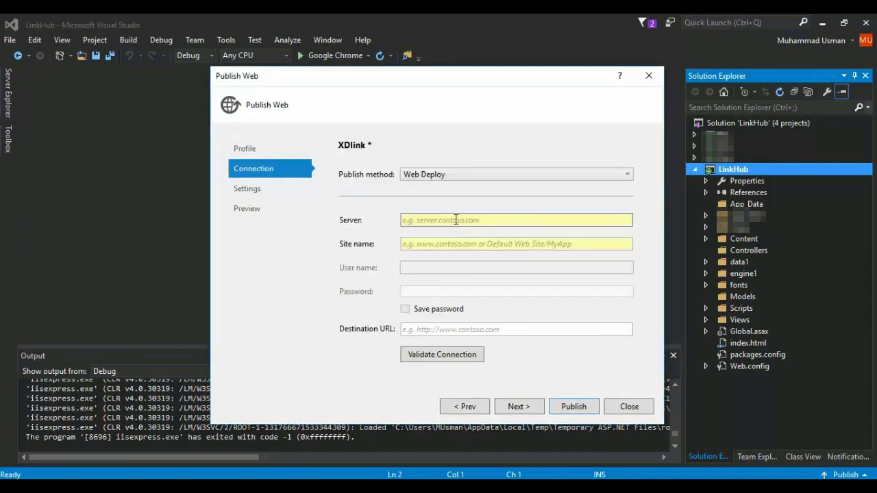
Set the publish method to File System and the target location to a newly created XDpublish folder inside Documents.
click(464, 173)
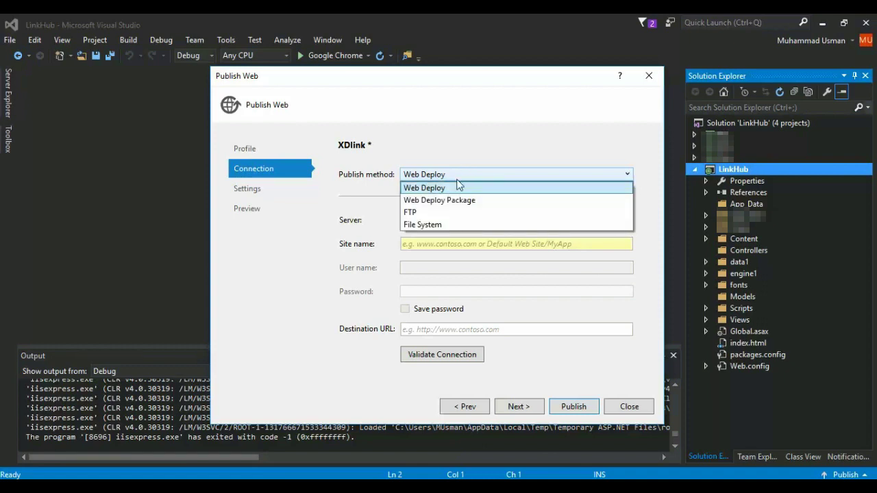
click(436, 224)
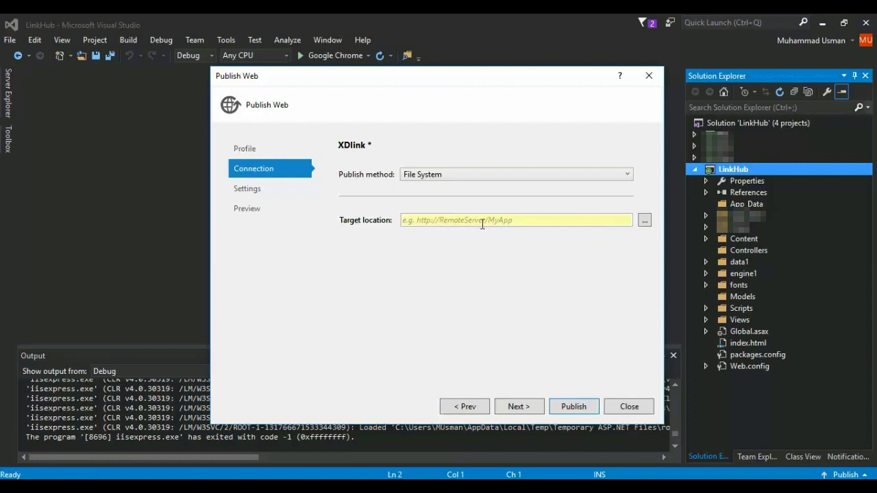
click(645, 220)
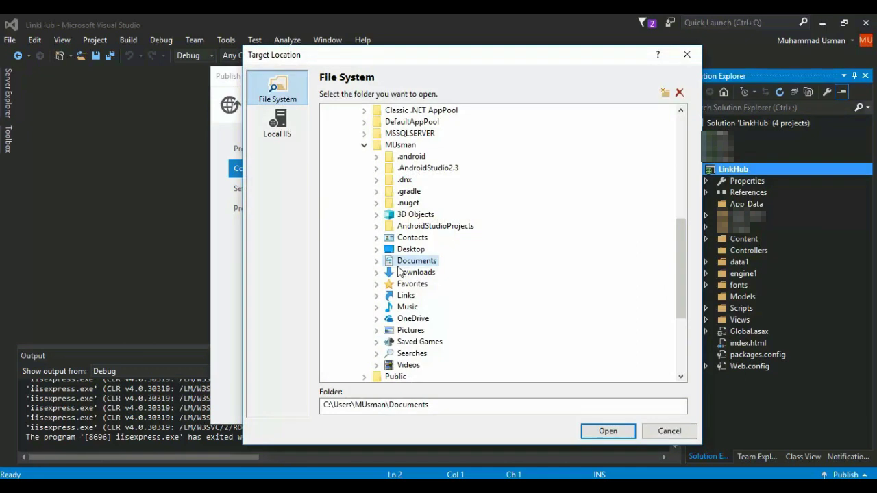
click(441, 407)
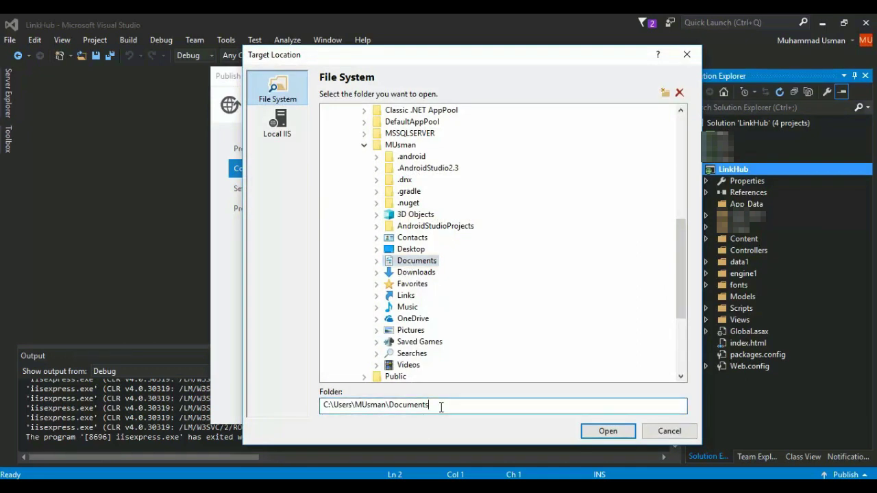
text(\)
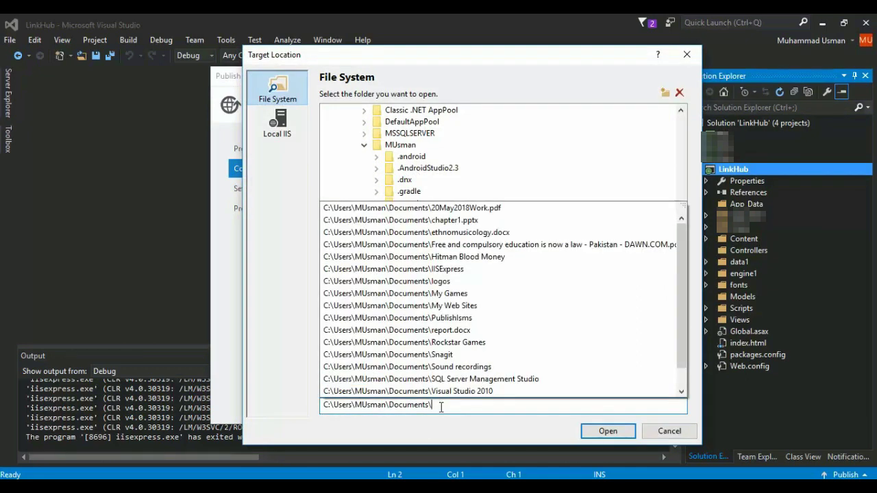
text(XD)
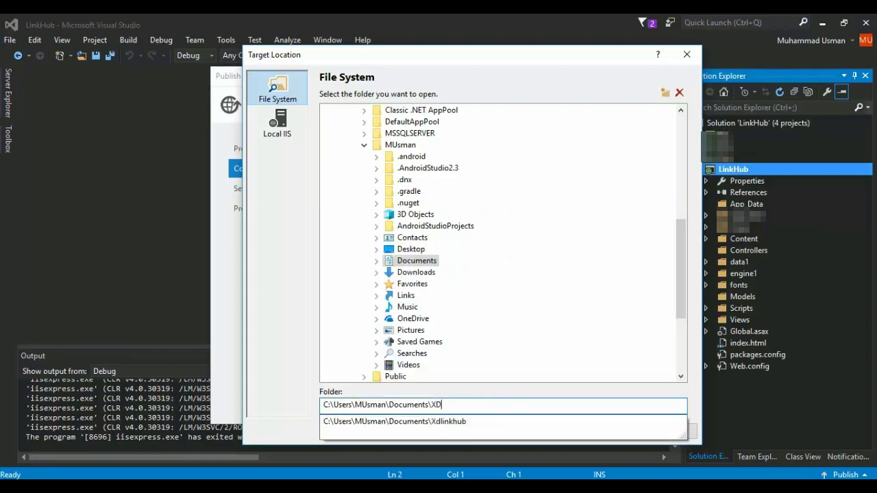
text(publish)
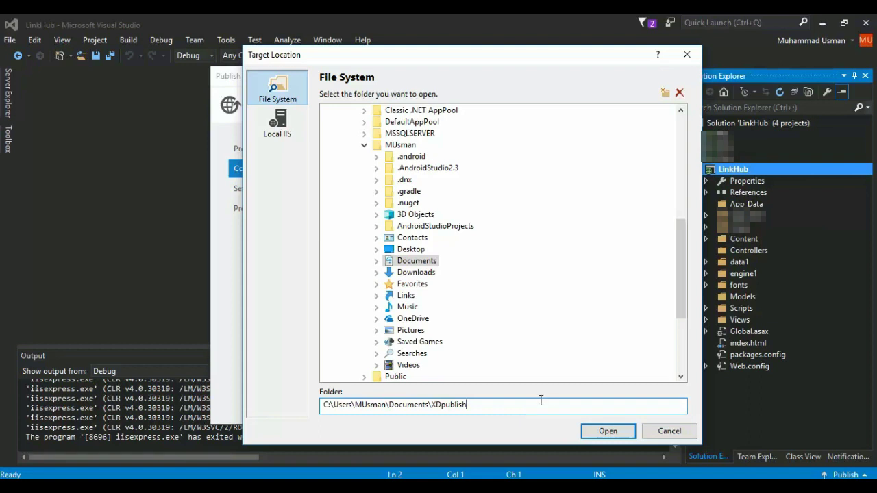
click(607, 432)
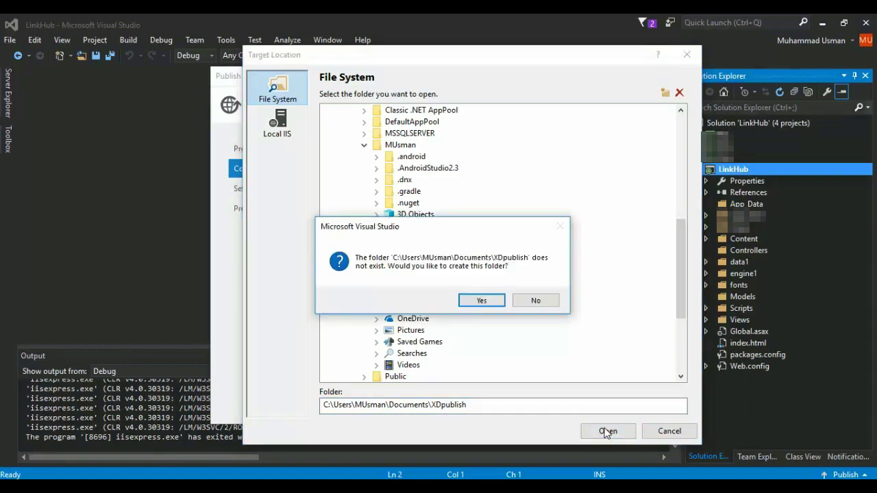
click(481, 301)
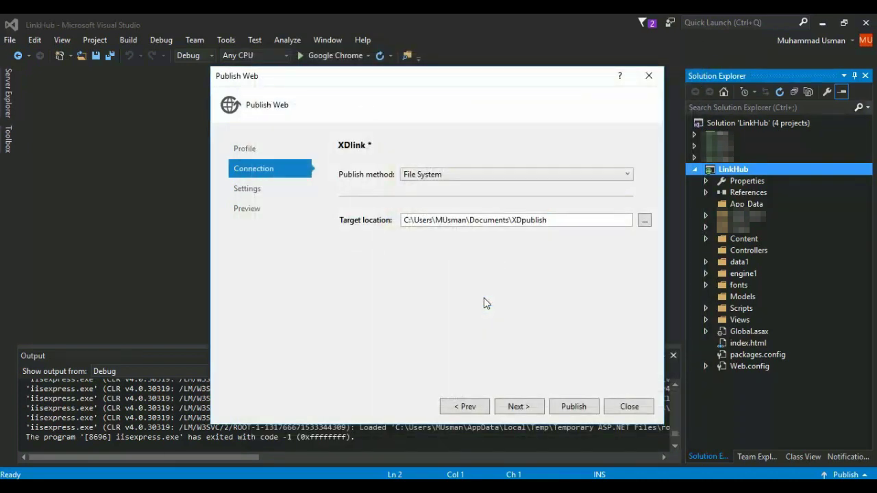
Continue to the publish settings and choose the Release configuration.
click(519, 401)
click(419, 179)
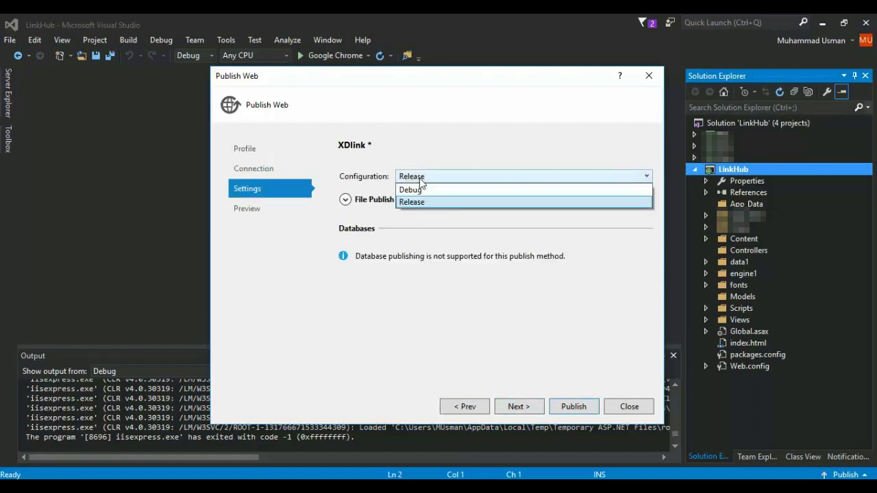
click(432, 201)
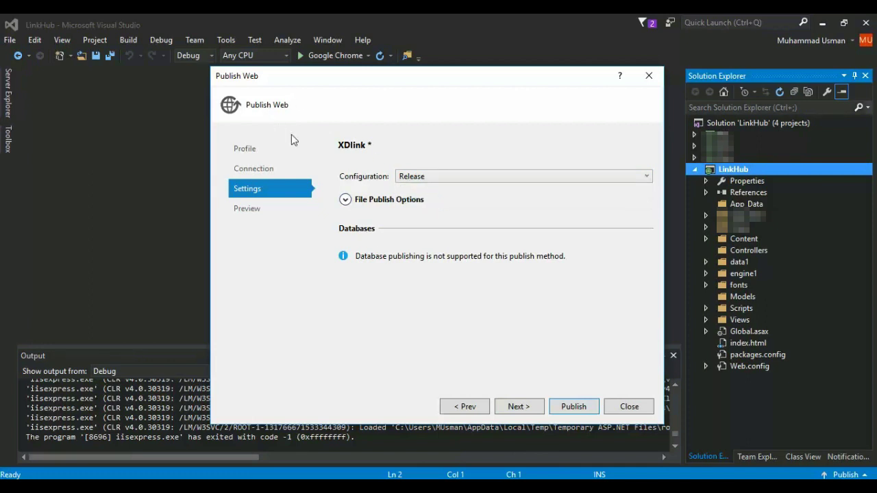
Examine the file publish options for deleting existing files, precompiling and excluding App_Data files, and collapse them.
click(380, 203)
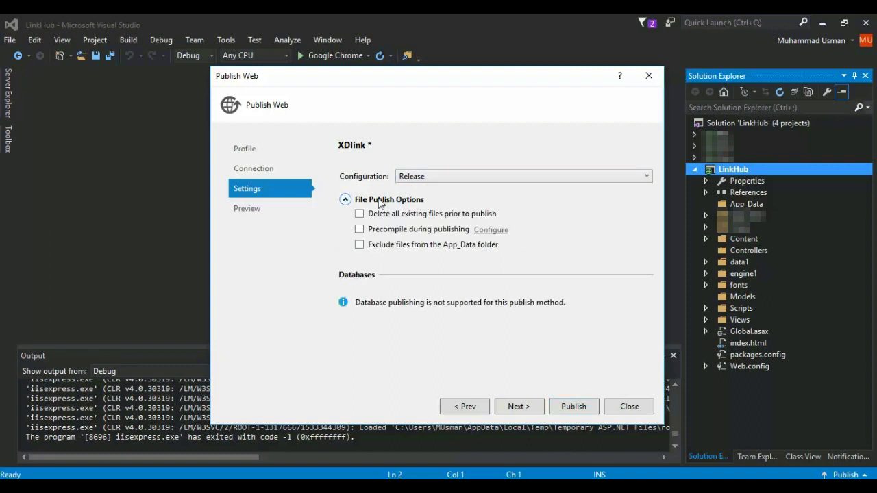
click(413, 217)
click(449, 217)
click(448, 217)
click(449, 218)
click(756, 209)
click(360, 246)
click(388, 199)
click(388, 199)
click(388, 200)
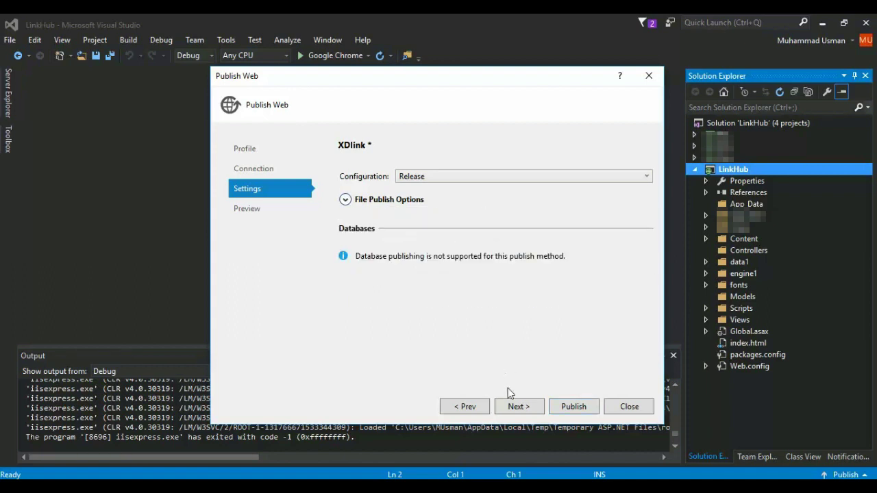
Preview the target path, publish the web application, and check the publish result in the build output.
click(517, 407)
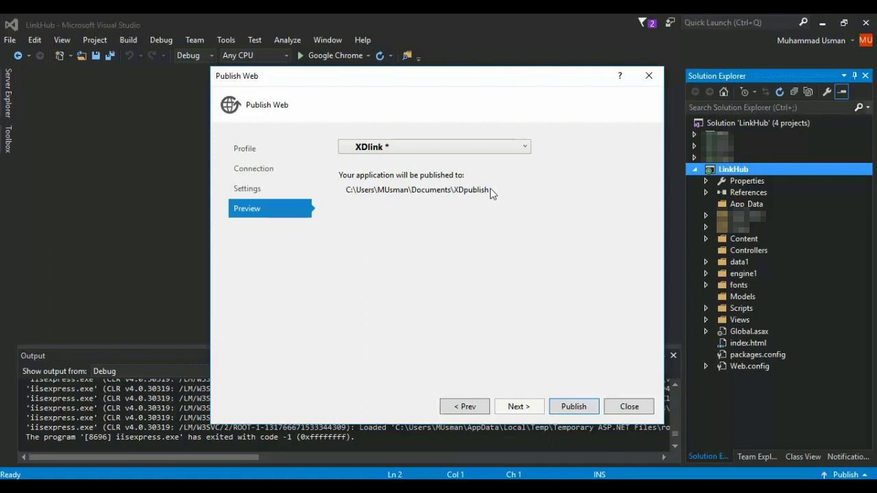
click(574, 407)
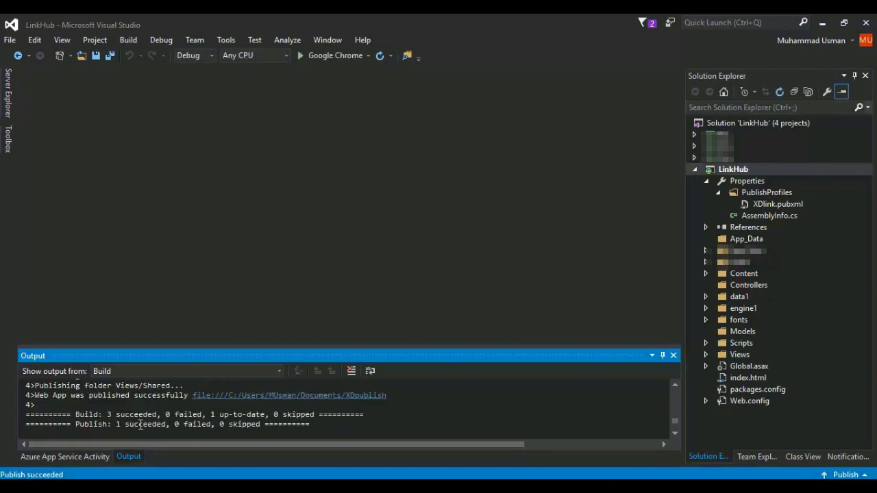
drag(114, 425, 211, 430)
click(212, 428)
Switch to File Explorer, examine the published files in the XDpublish folder inside Documents, and minimize the window.
key(alt+Tab)
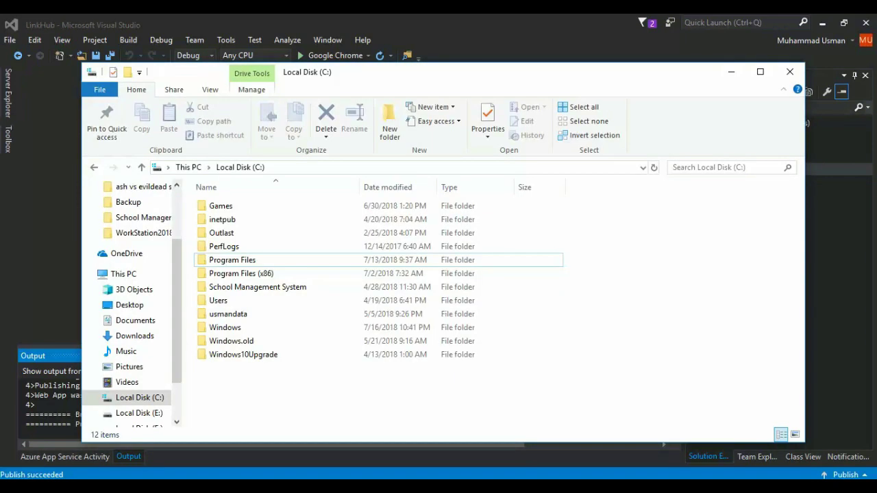
click(141, 320)
click(460, 317)
key(Down)
key(Down)
key(Down)
key(Down)
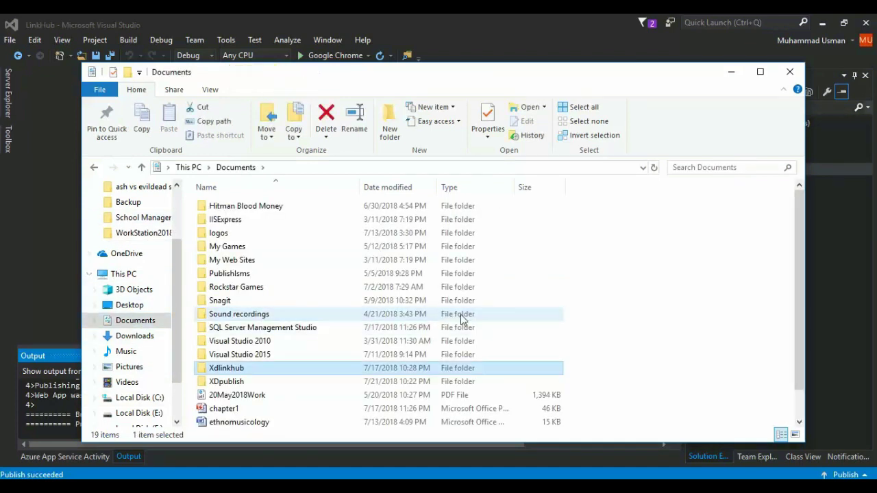
double_click(230, 382)
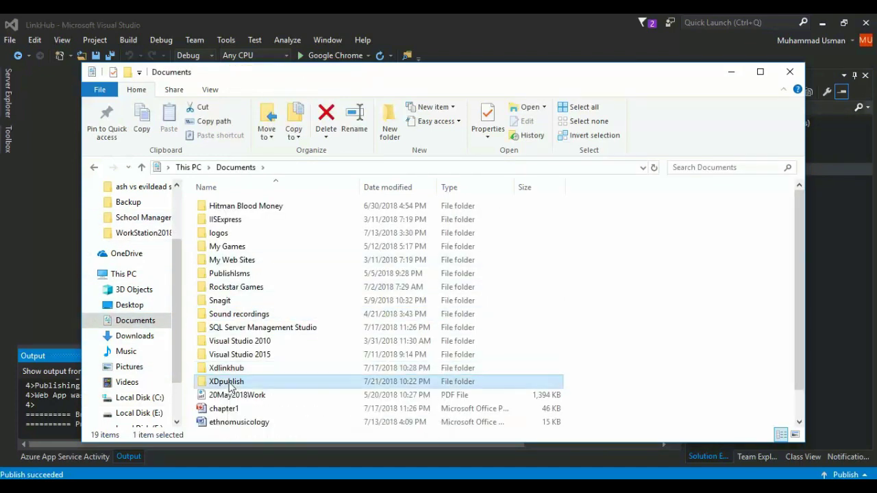
drag(248, 390, 202, 201)
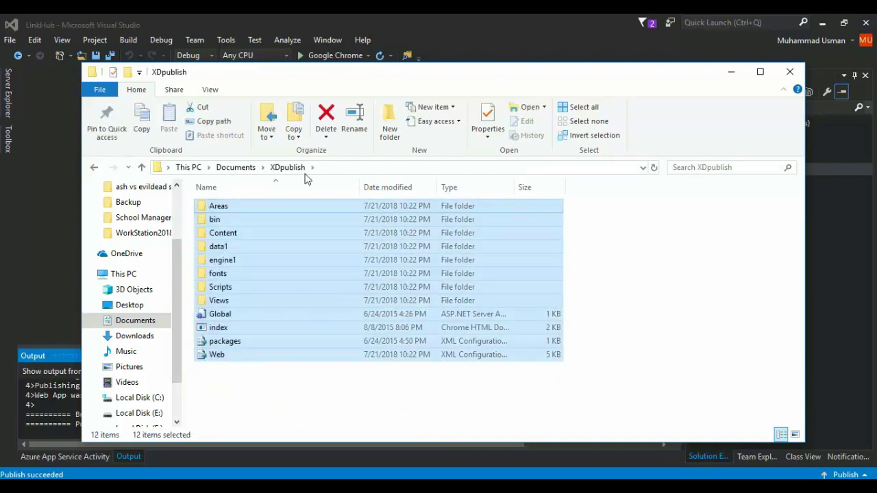
click(236, 168)
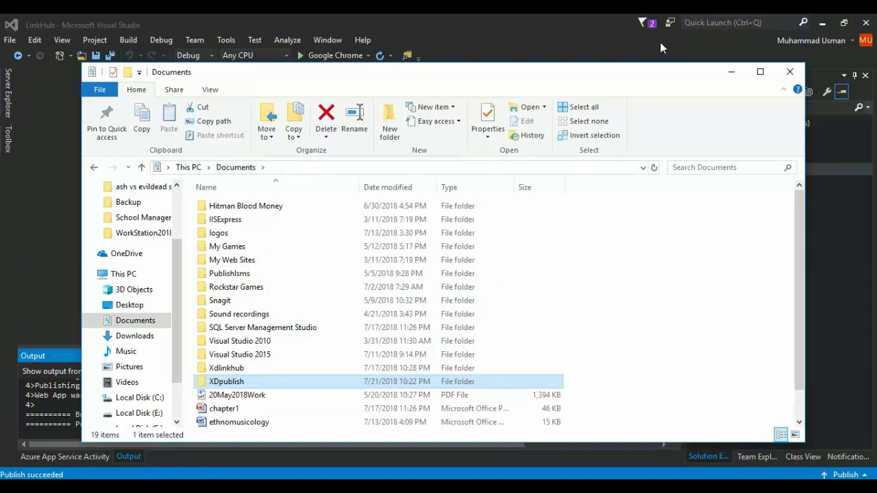
click(730, 70)
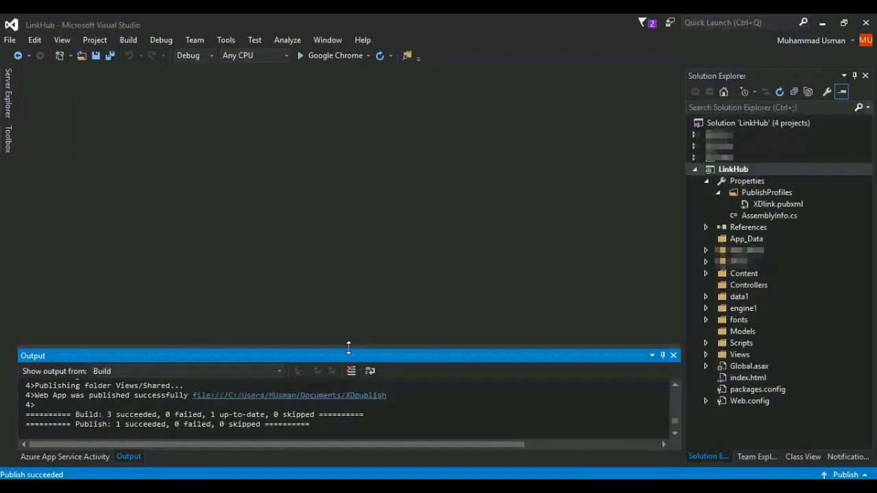
Search the computer for iis and launch Internet Information Services (IIS) Manager.
key(super)
text(iis)
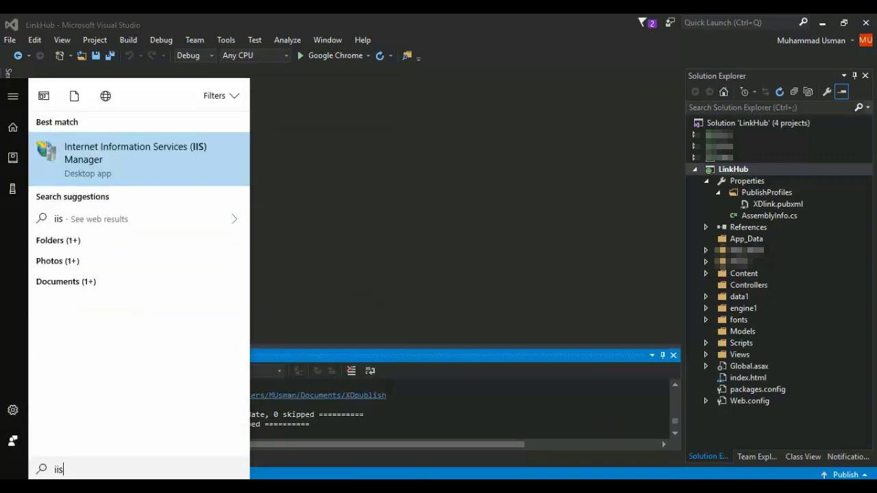
click(133, 147)
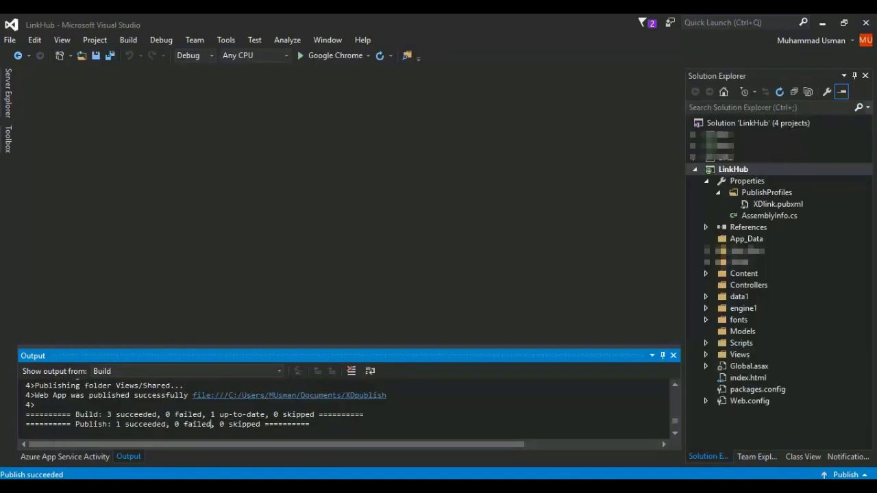
Switch to File Explorer and open the security permissions of the XDpublish folder in Documents for editing.
mouse_move(170, 487)
click(170, 446)
click(222, 382)
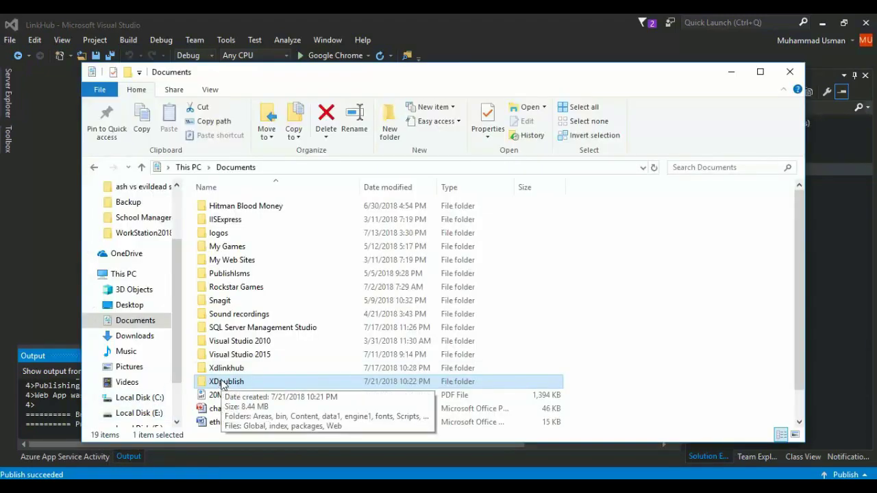
right_click(222, 381)
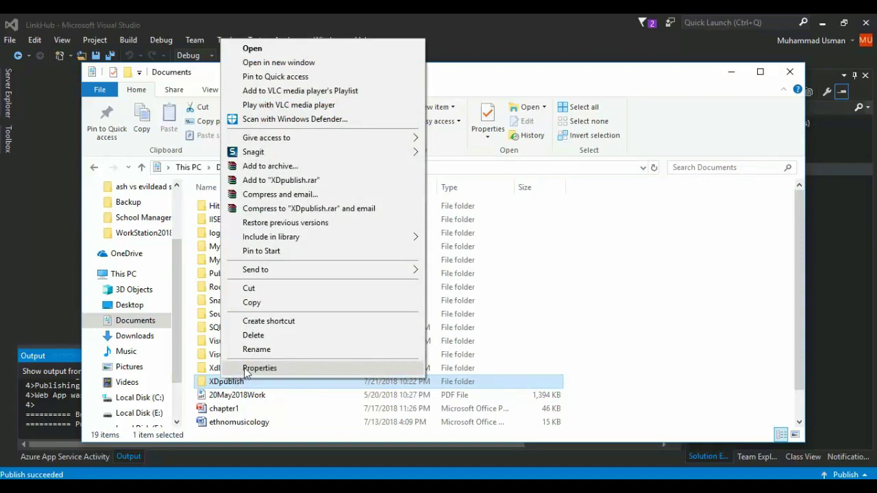
click(290, 364)
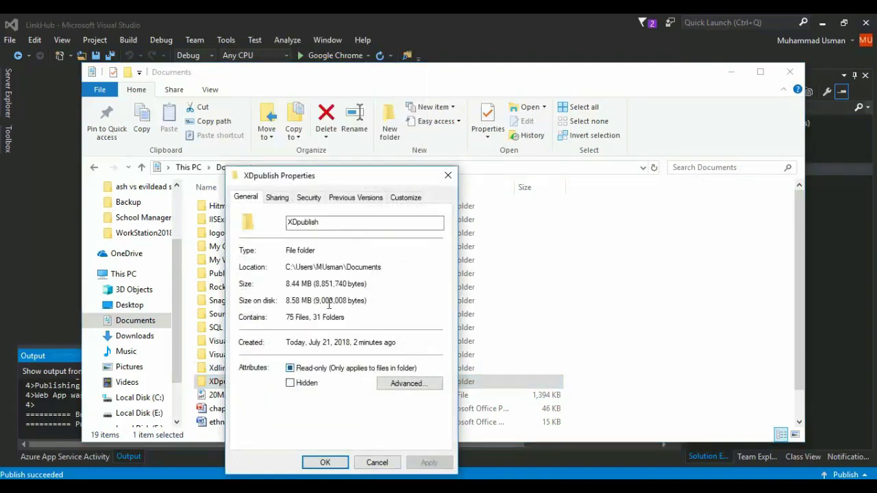
click(309, 198)
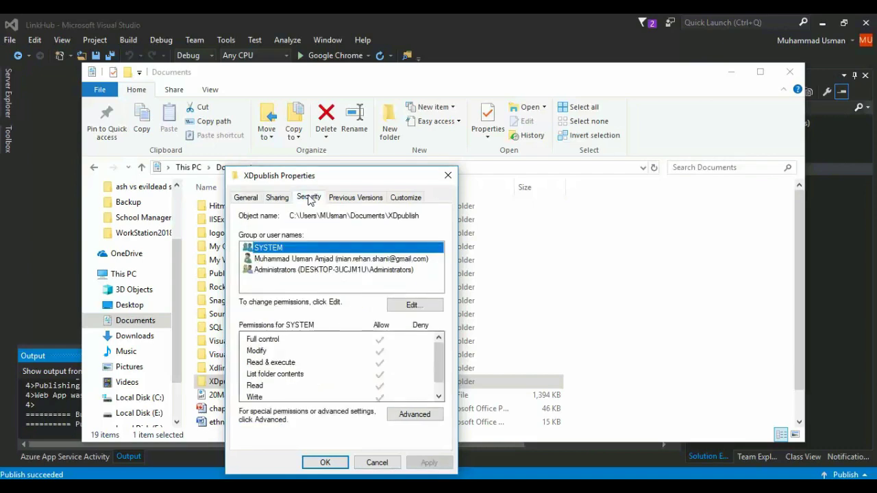
click(414, 306)
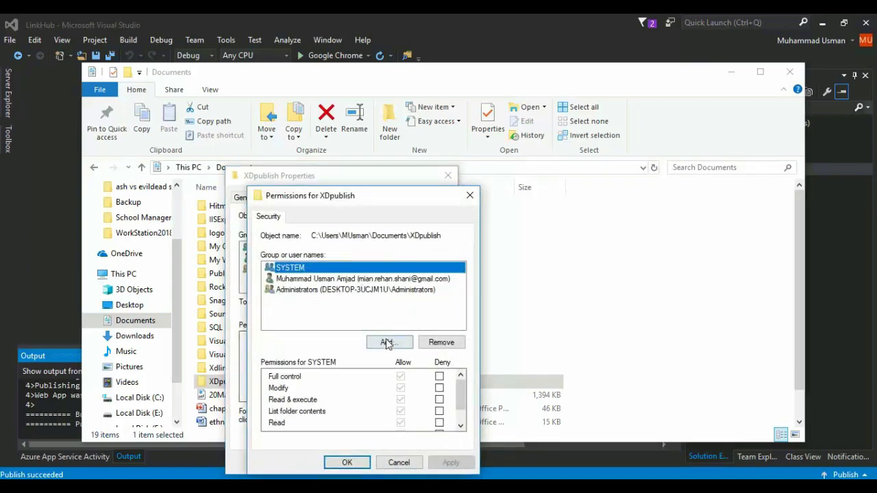
Add the Everyone group to the XDpublish folder's permissions by finding it among the computer's users and groups.
click(387, 343)
click(286, 354)
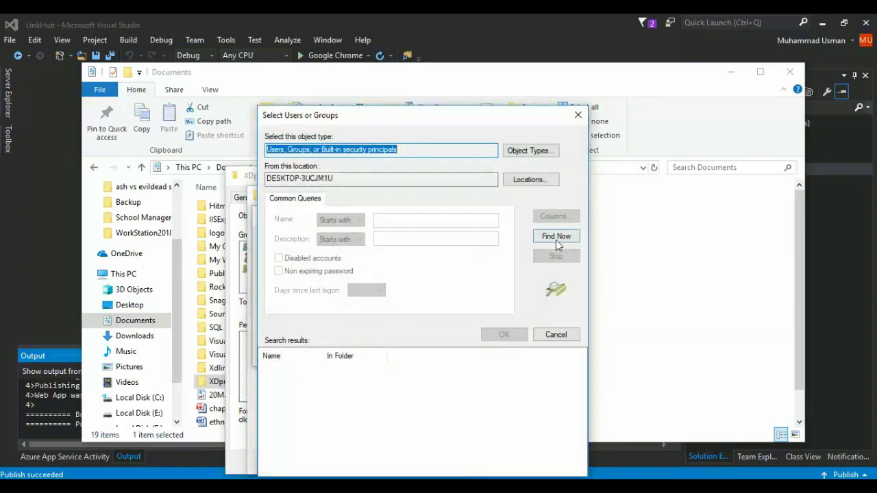
click(555, 239)
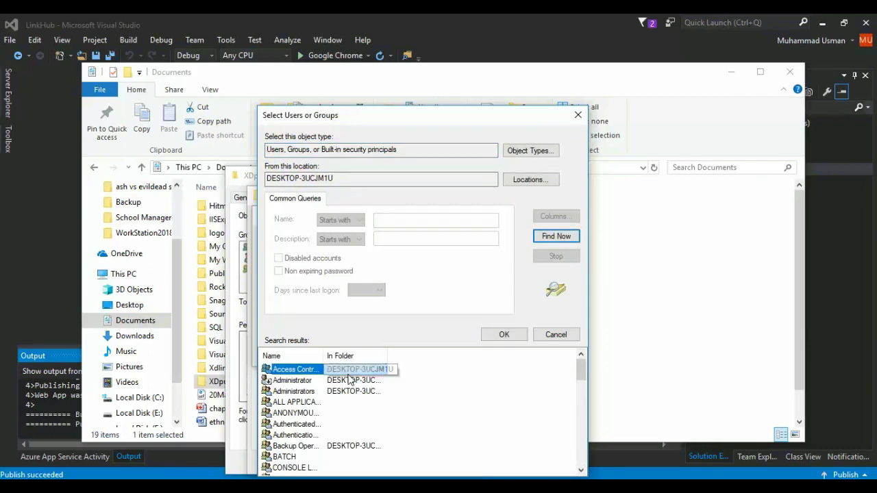
key(e)
click(285, 382)
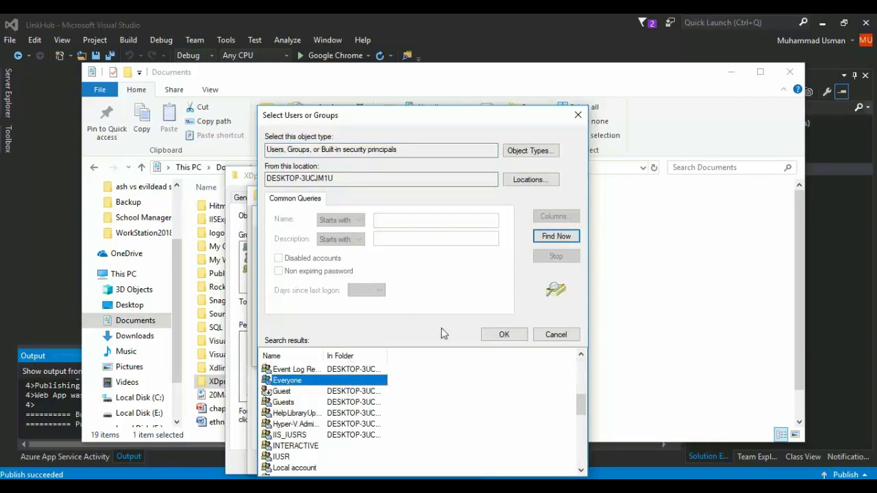
click(505, 335)
click(453, 353)
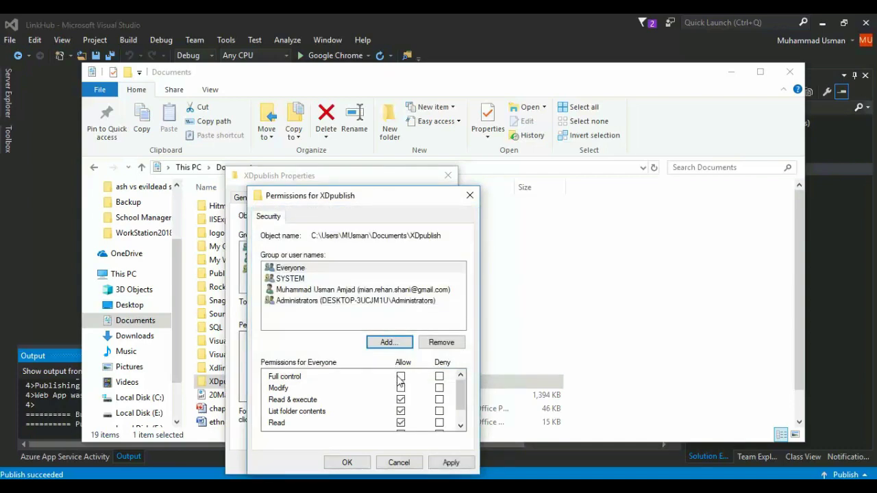
Allow Everyone full control of the XDpublish folder and save the permission changes.
click(403, 377)
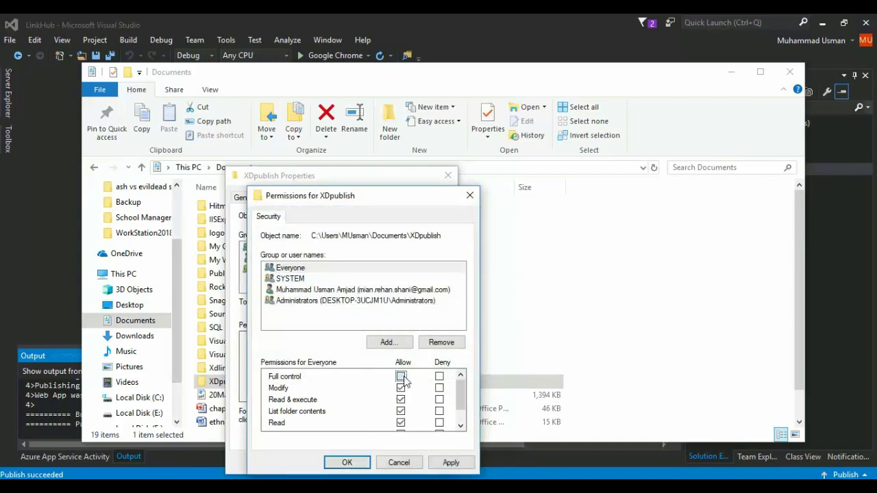
click(346, 463)
click(327, 463)
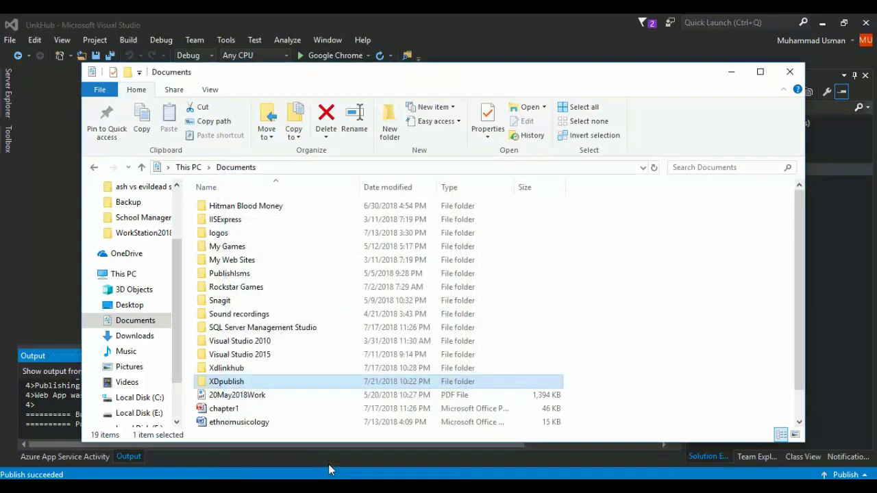
Copy the XDpublish folder from Documents and go to the root of Local Disk (C:).
right_click(219, 383)
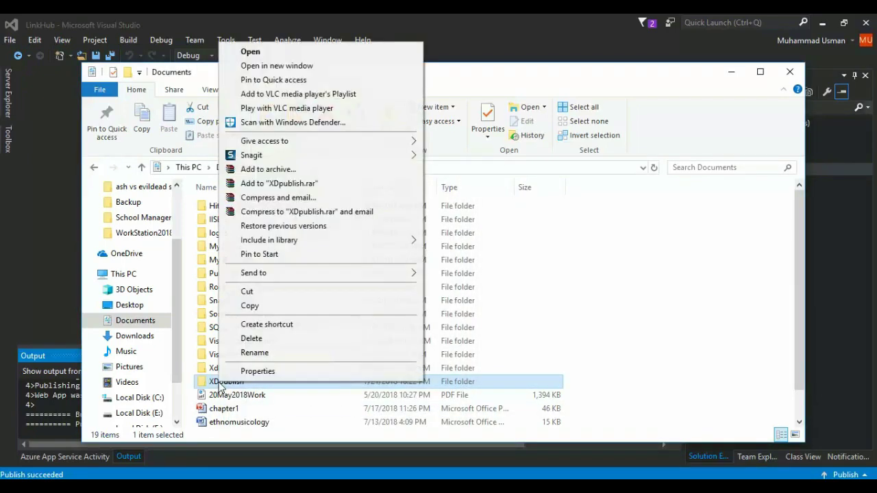
click(249, 309)
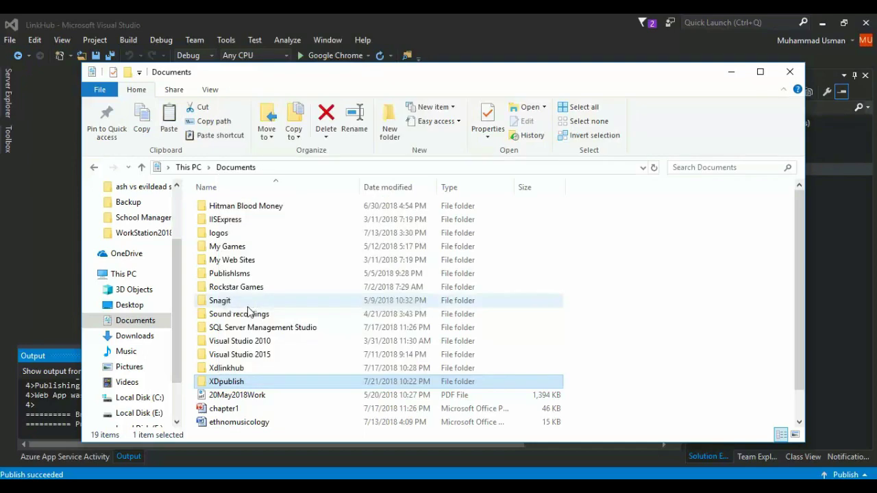
click(157, 398)
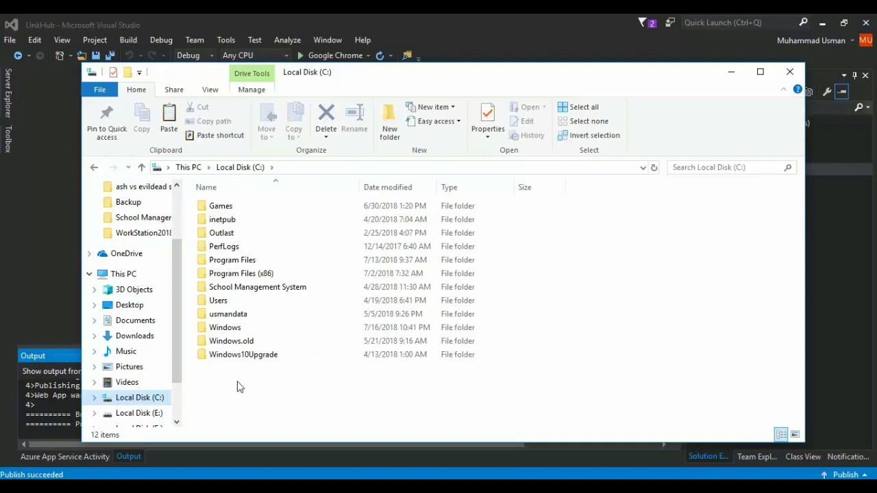
click(329, 488)
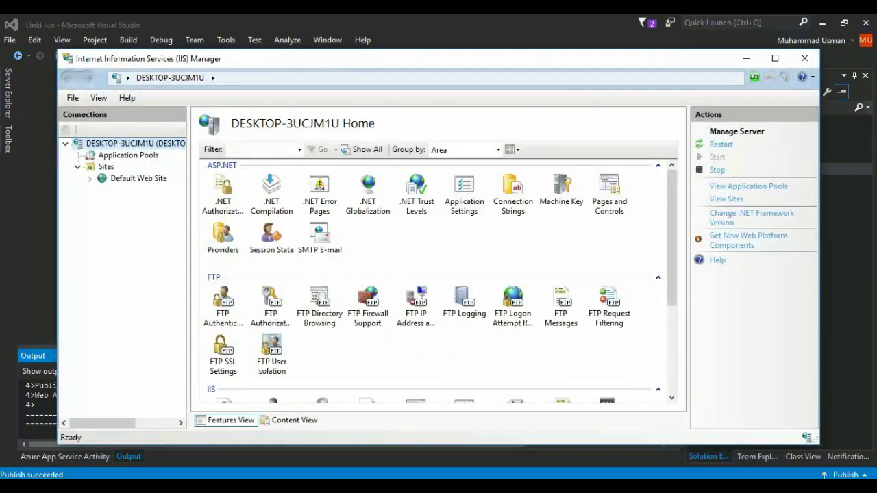
click(329, 488)
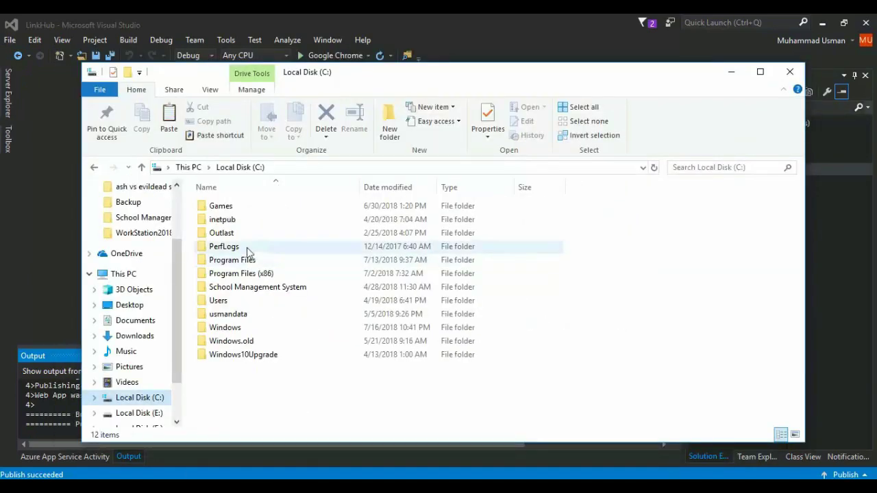
Paste the copied XDpublish folder into C:\inetpub\wwwroot, granting administrator permission for the copy.
click(228, 219)
key(F2)
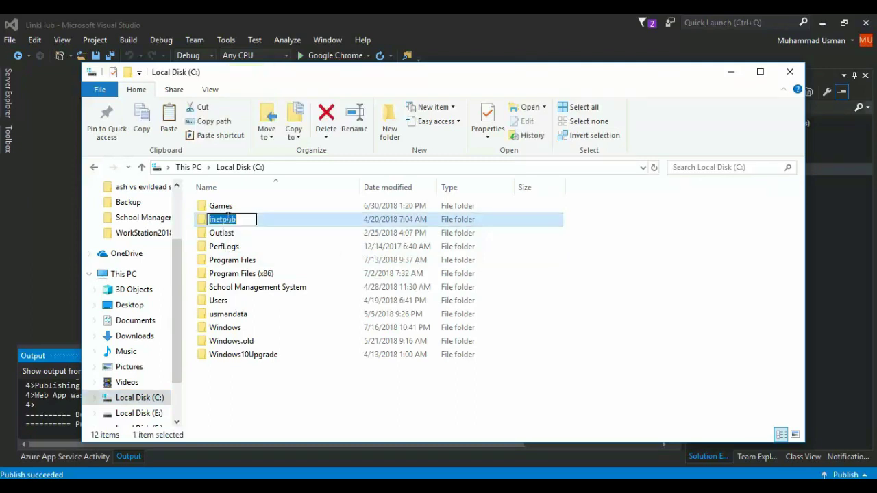
double_click(213, 219)
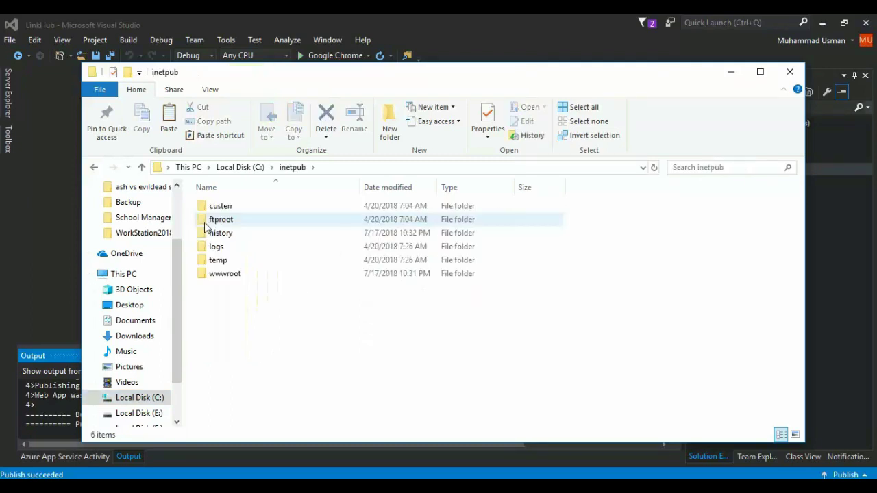
double_click(225, 274)
right_click(229, 284)
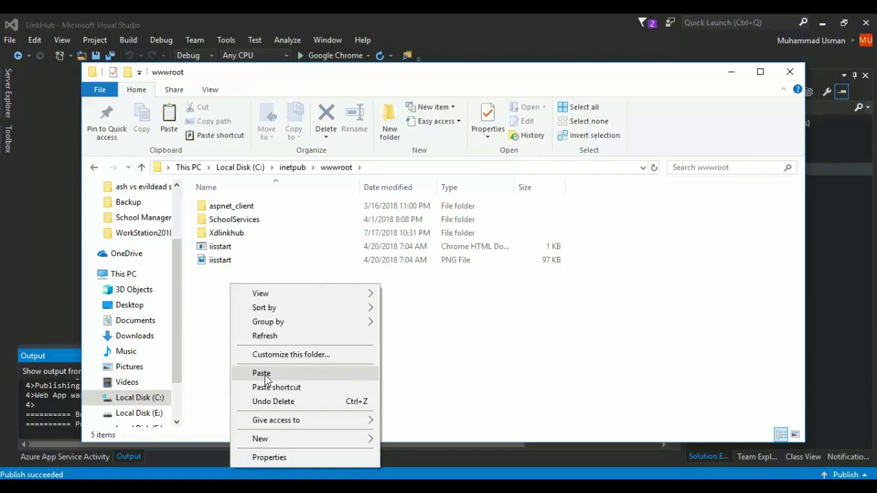
click(267, 378)
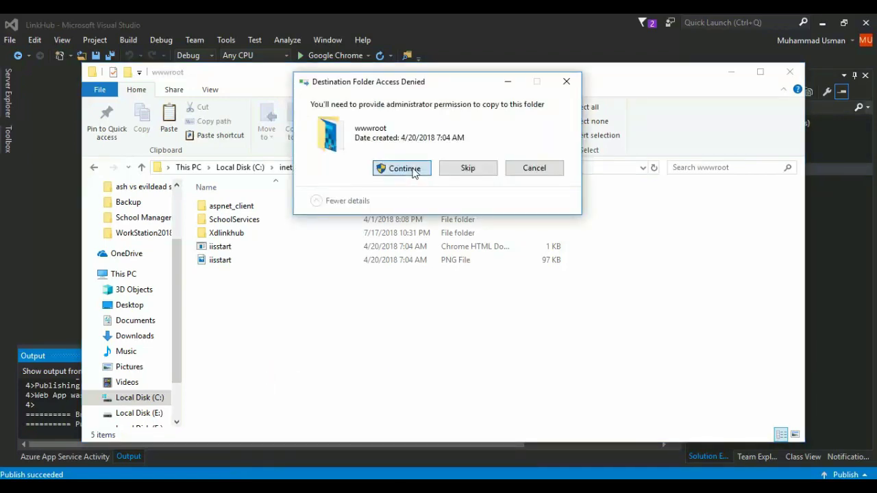
click(402, 168)
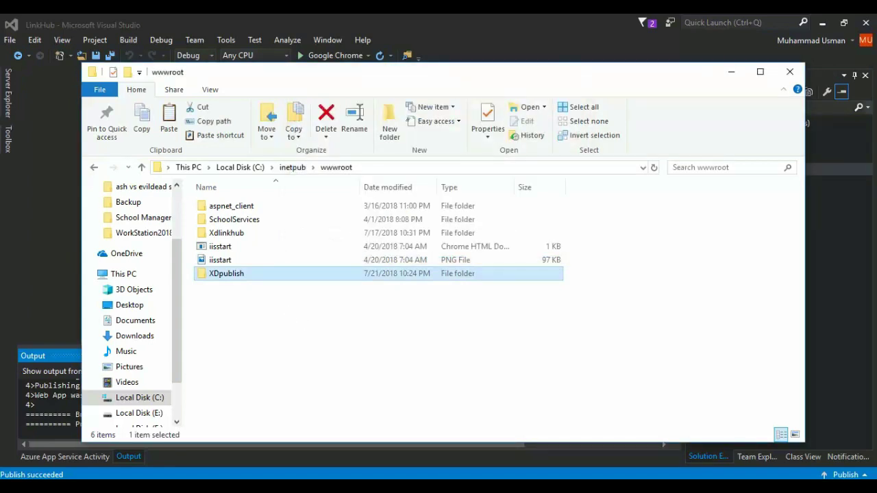
Switch to IIS Manager, refresh the sites, and select the XDpublish folder under Default Web Site.
key(alt+Tab)
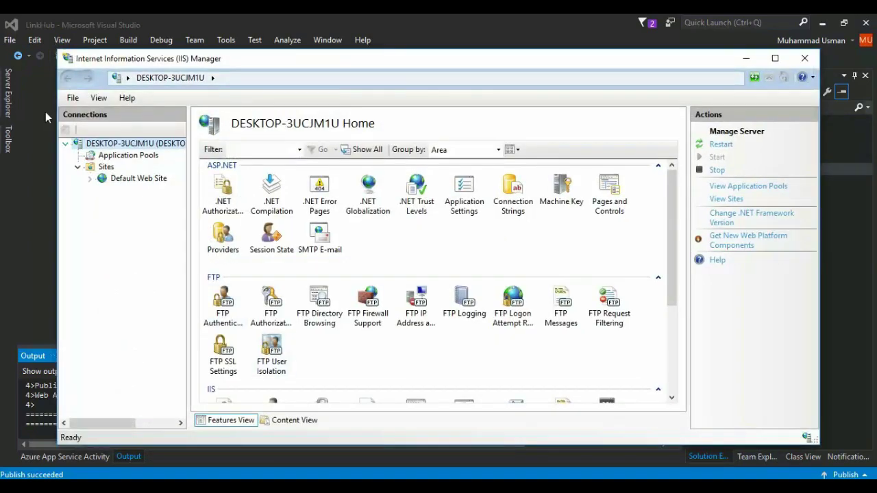
right_click(103, 168)
click(119, 195)
click(89, 178)
right_click(134, 237)
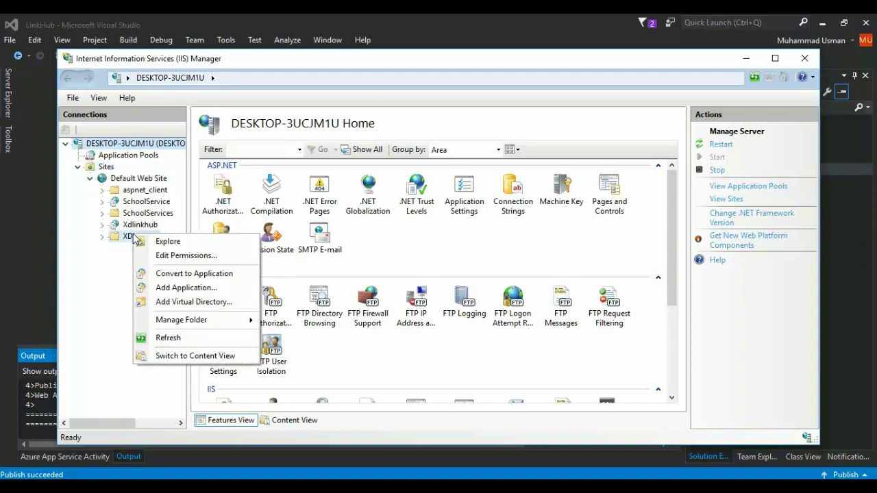
click(129, 237)
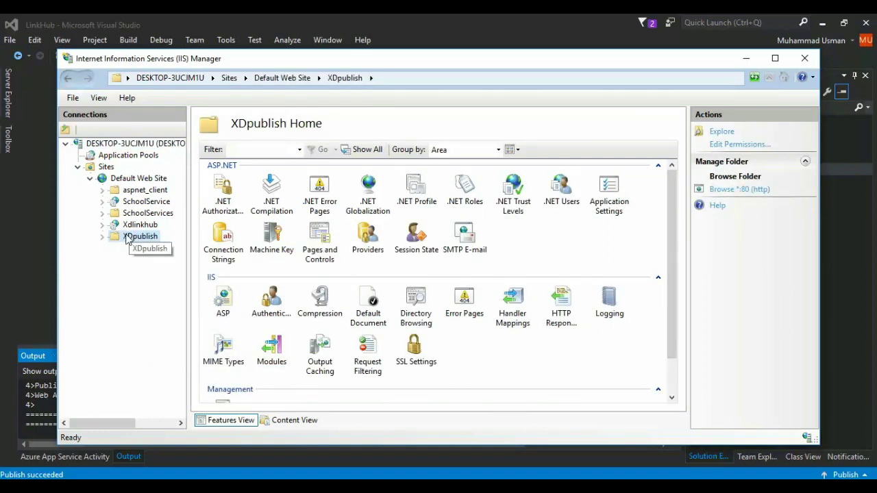
Convert the XDpublish folder to an application, checking its alias, application pool and physical path before accepting.
right_click(126, 238)
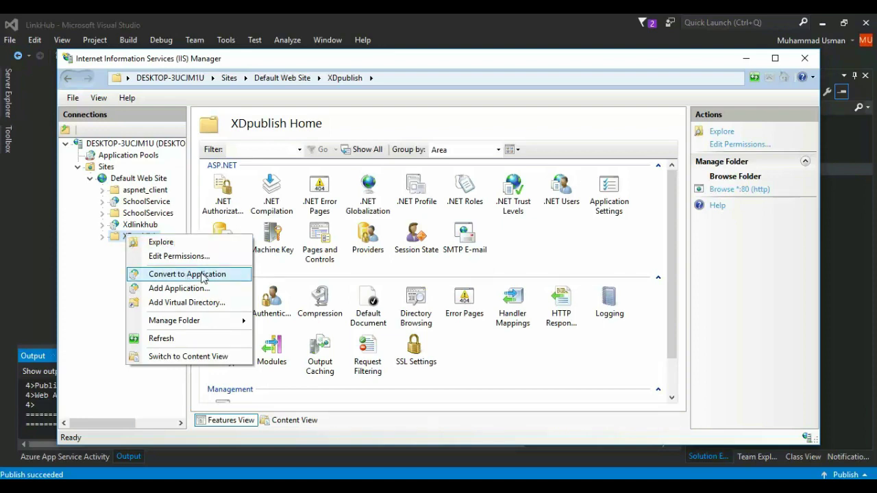
click(203, 276)
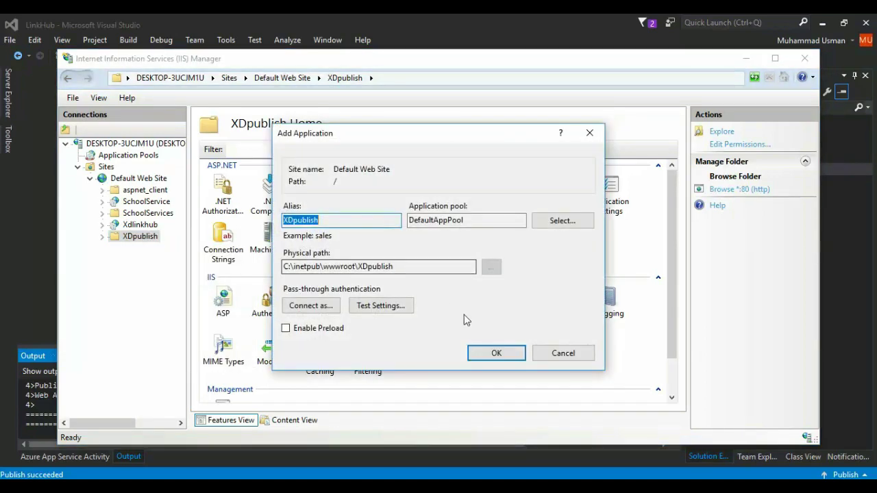
click(335, 219)
double_click(343, 220)
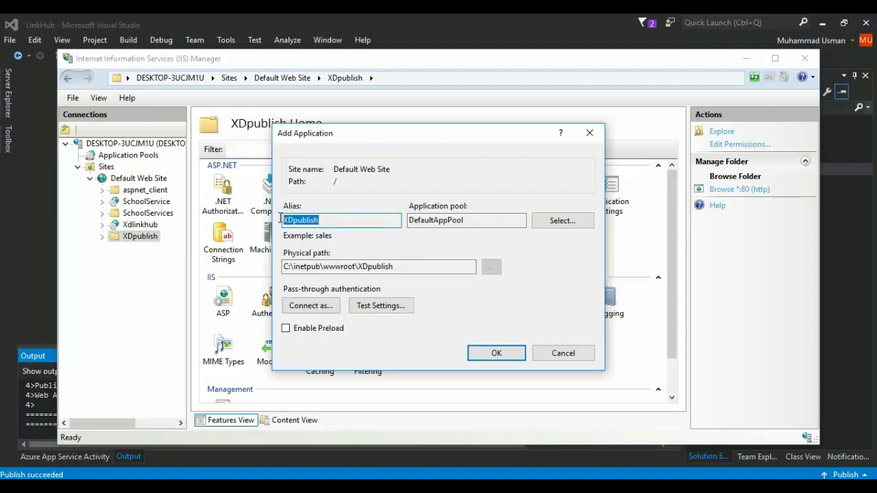
click(348, 225)
double_click(411, 220)
click(497, 218)
drag(463, 220, 396, 237)
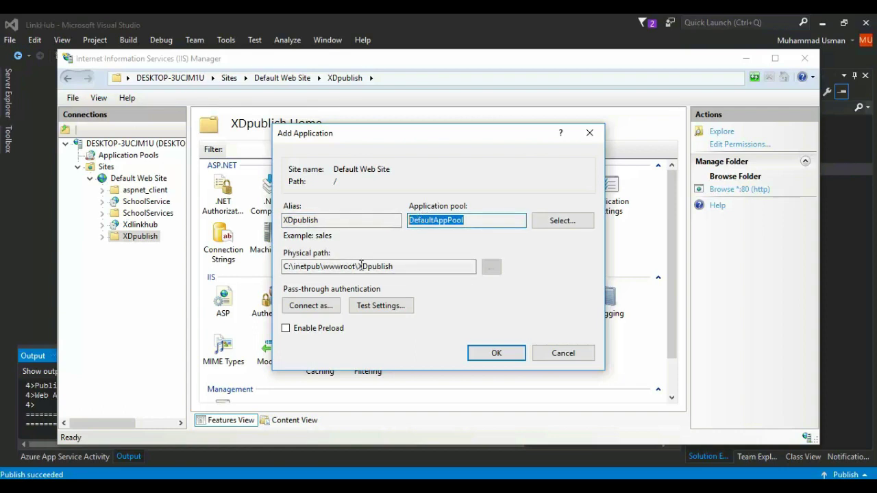
drag(358, 266, 277, 267)
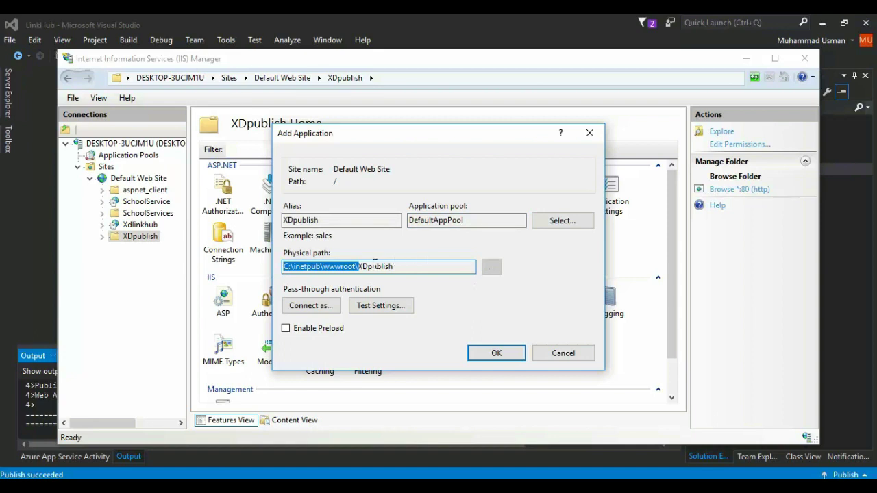
click(402, 268)
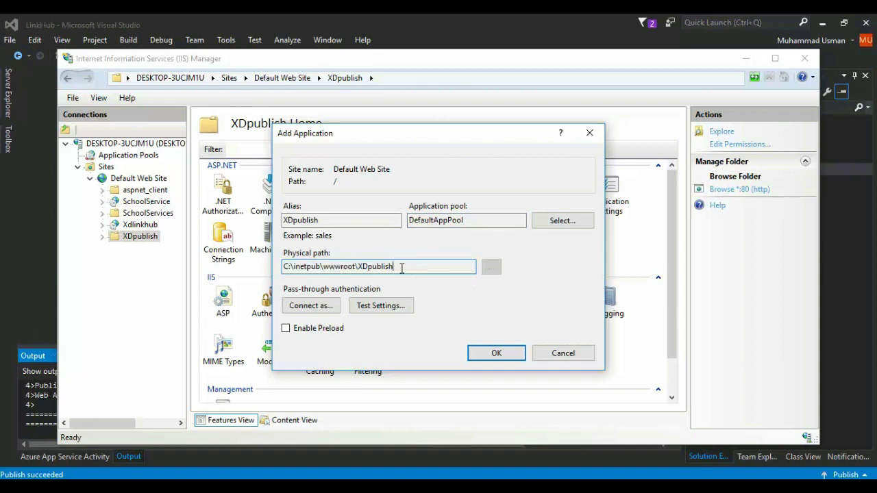
click(478, 352)
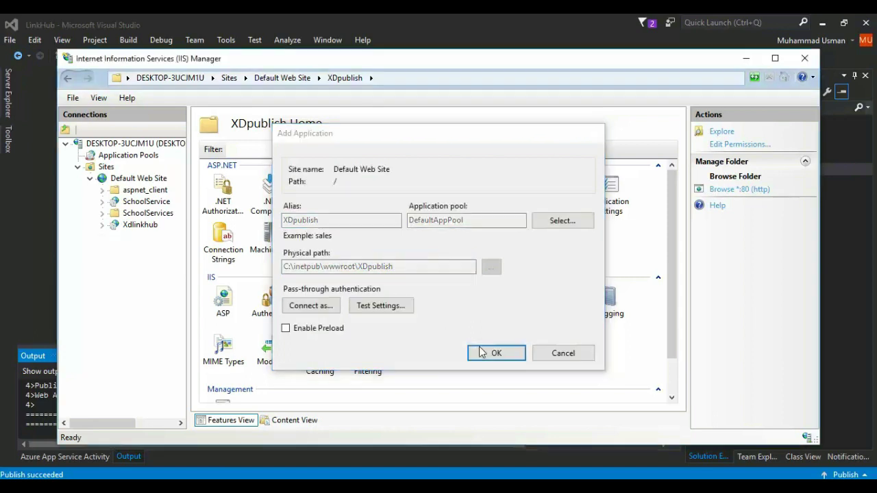
Browse the XDpublish application from IIS in the web browser and check its localhost address.
right_click(128, 236)
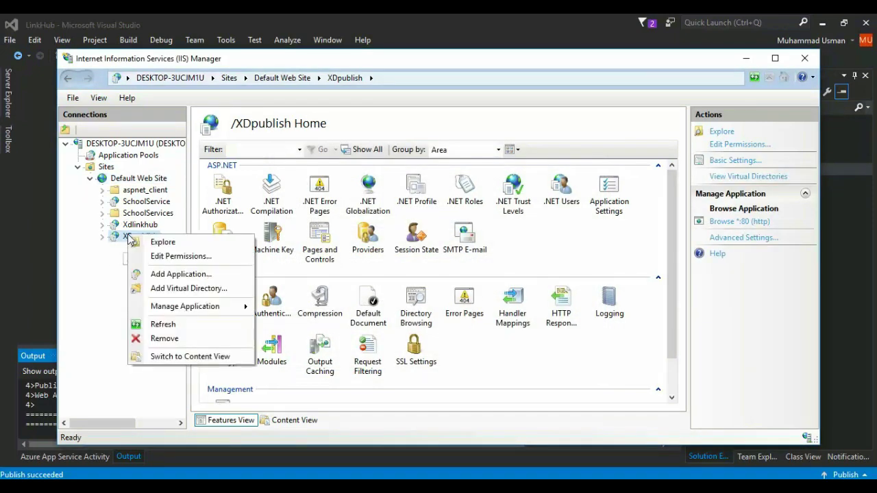
mouse_move(212, 311)
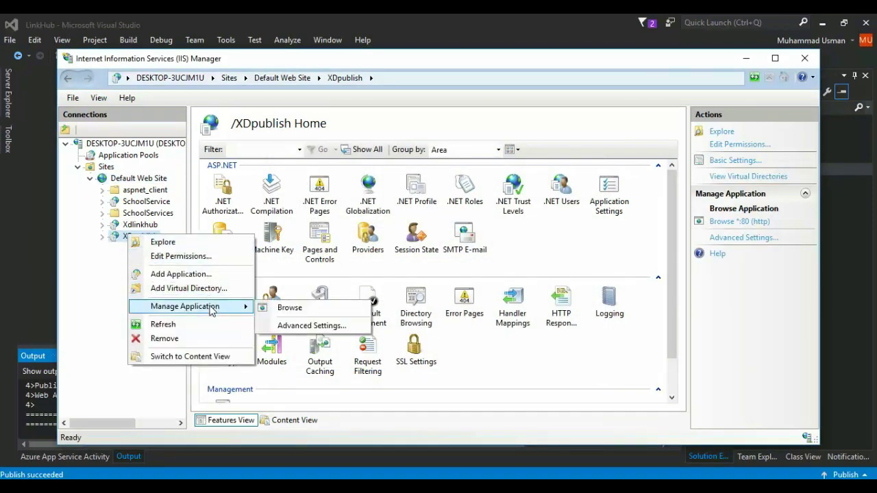
click(292, 310)
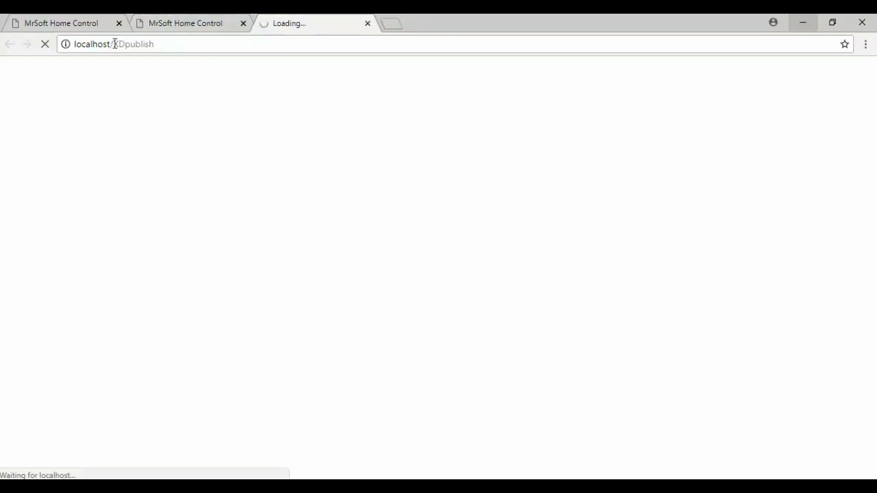
drag(113, 43, 23, 43)
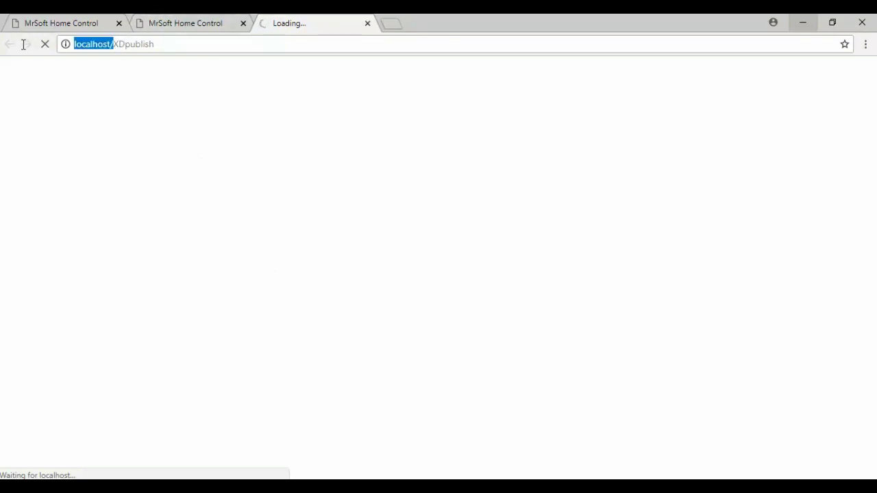
Check the XDpublish part of the localhost address, and close the duplicate site tab.
click(164, 43)
drag(114, 45, 169, 34)
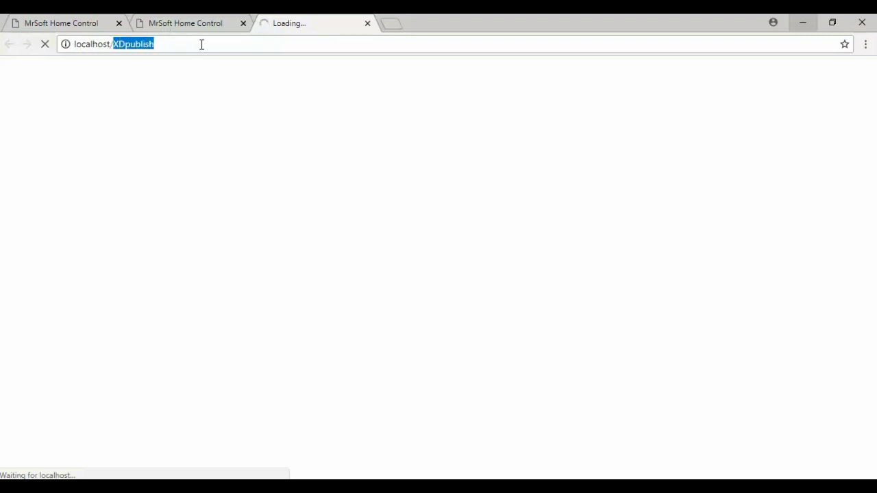
click(202, 45)
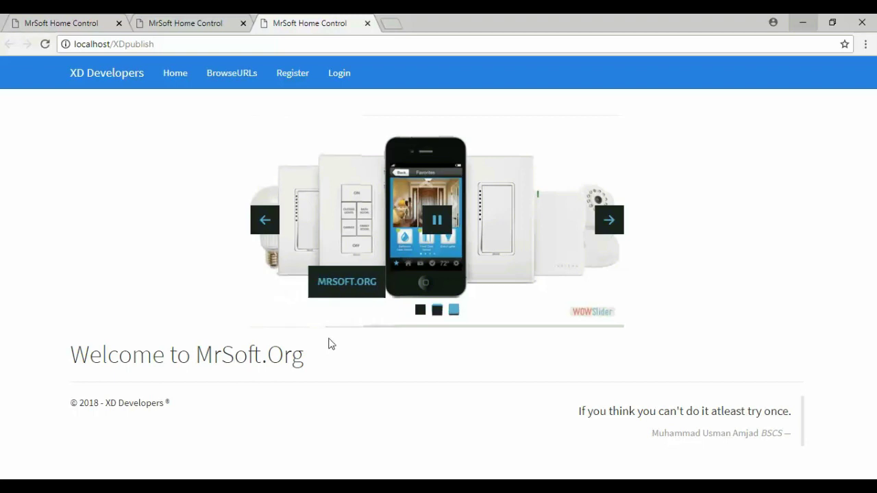
click(245, 24)
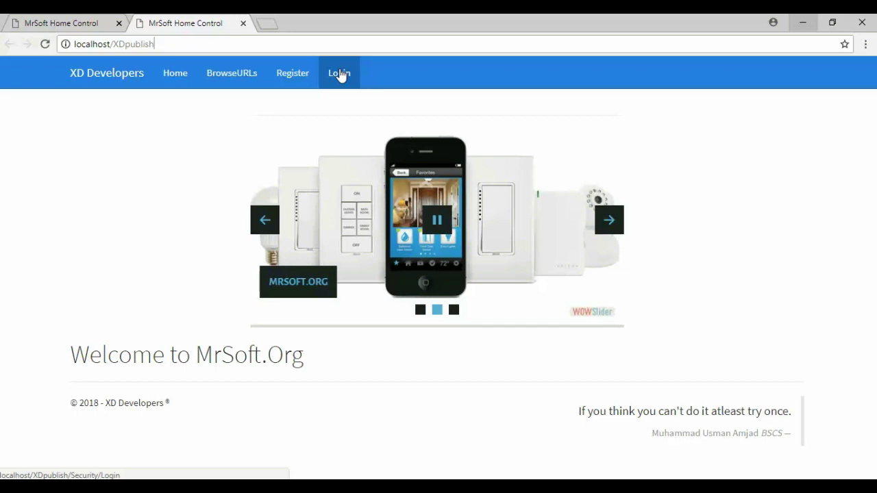
Open the site's Login page and try to sign in with the saved user email and account password.
click(341, 76)
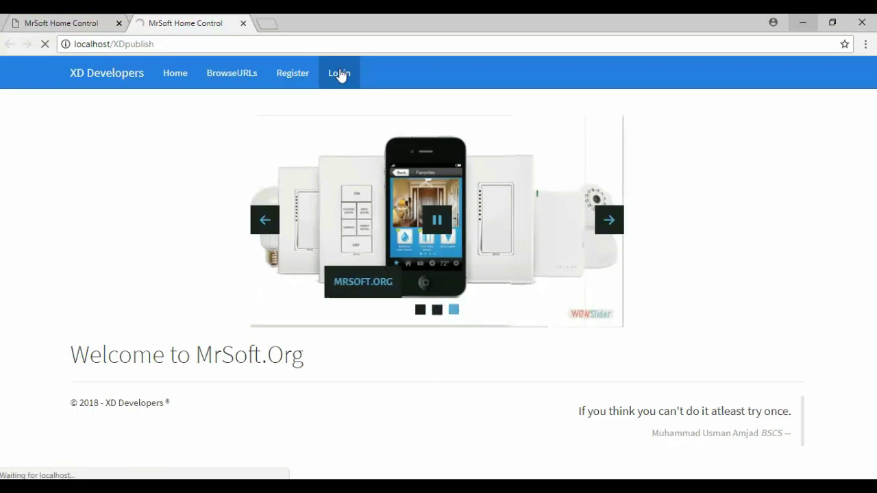
click(293, 187)
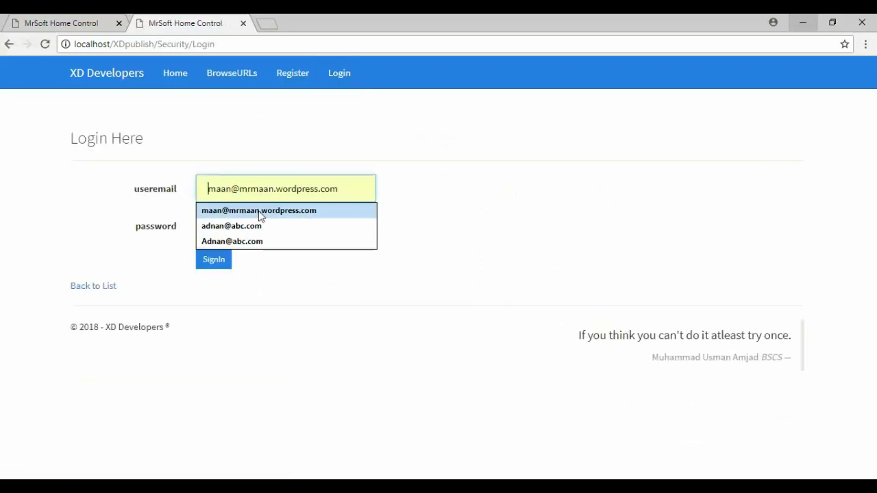
click(259, 210)
click(246, 232)
click(211, 251)
click(213, 260)
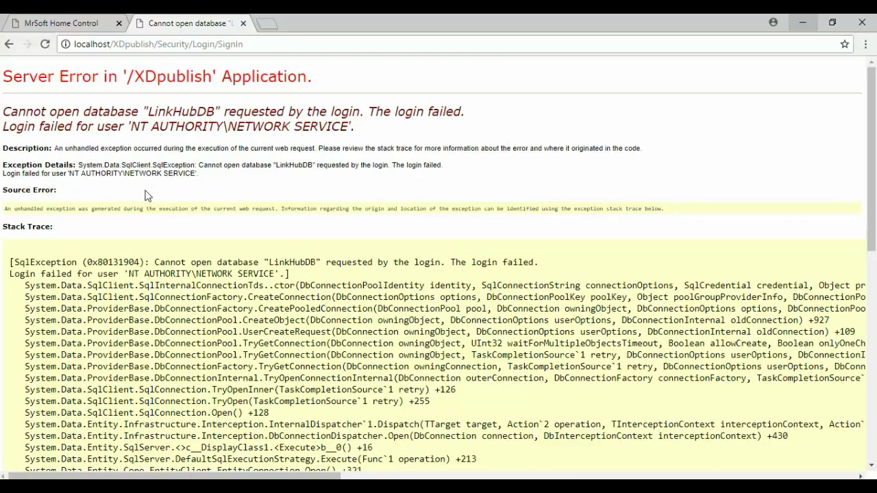
Copy the account name NT AUTHORITY\NETWORK SERVICE from the server error's failed-login message.
drag(138, 126, 351, 127)
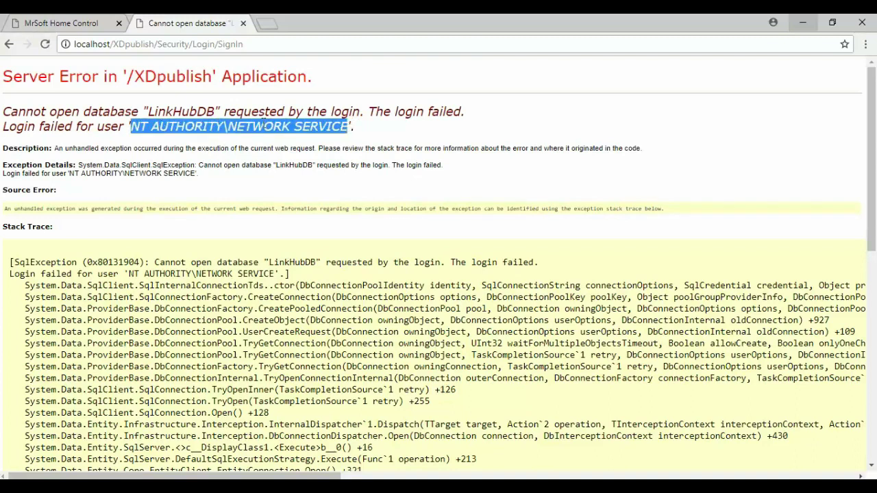
right_click(264, 124)
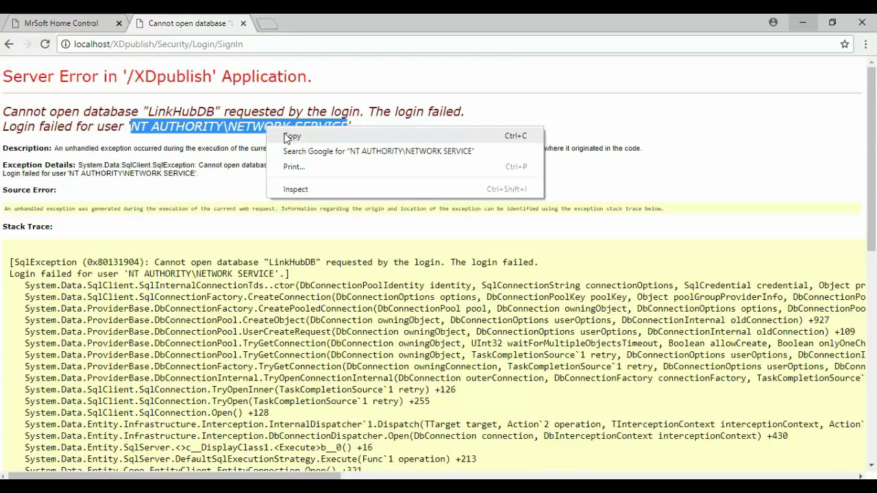
click(293, 137)
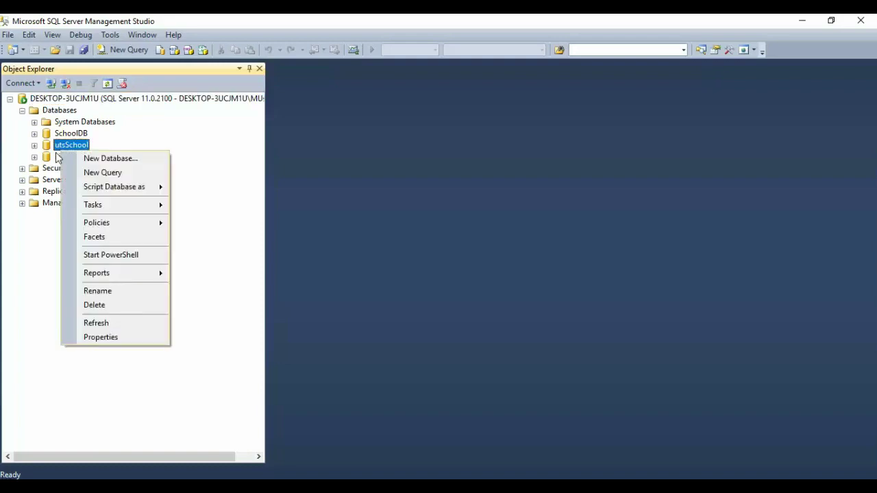
Switch to SQL Server Management Studio and start a new user under the LinkHubDB database's Security Users.
click(59, 158)
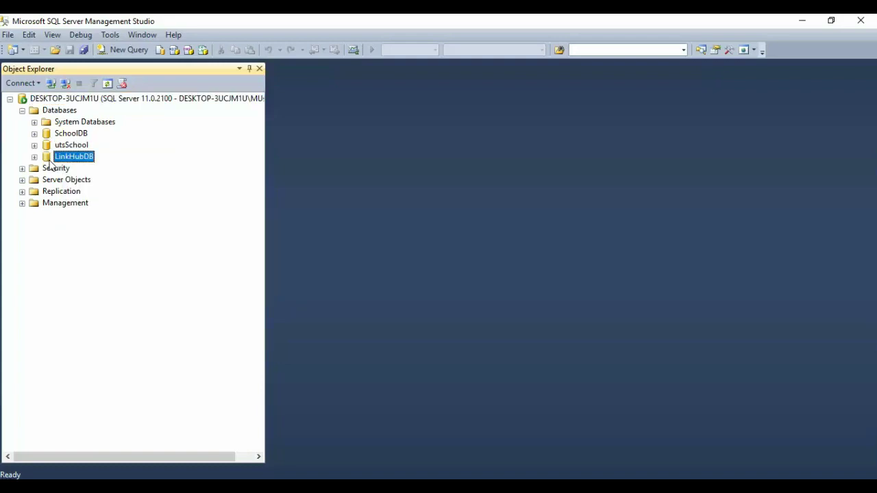
click(34, 157)
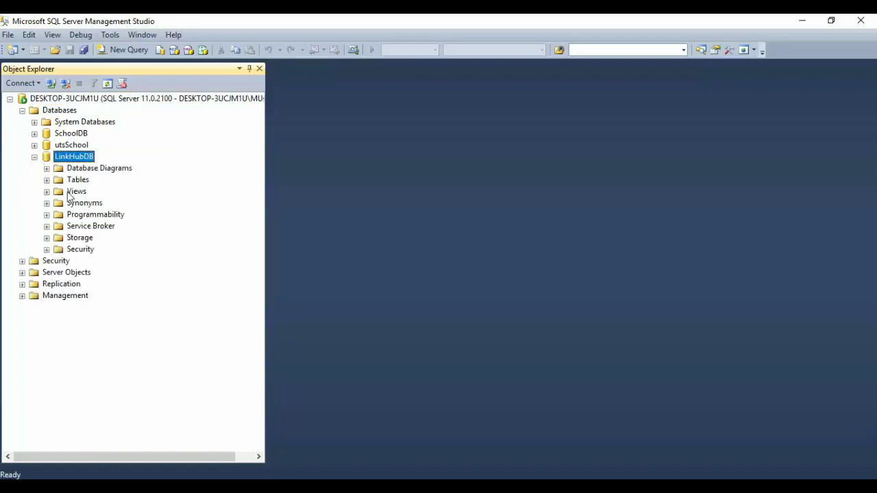
click(47, 250)
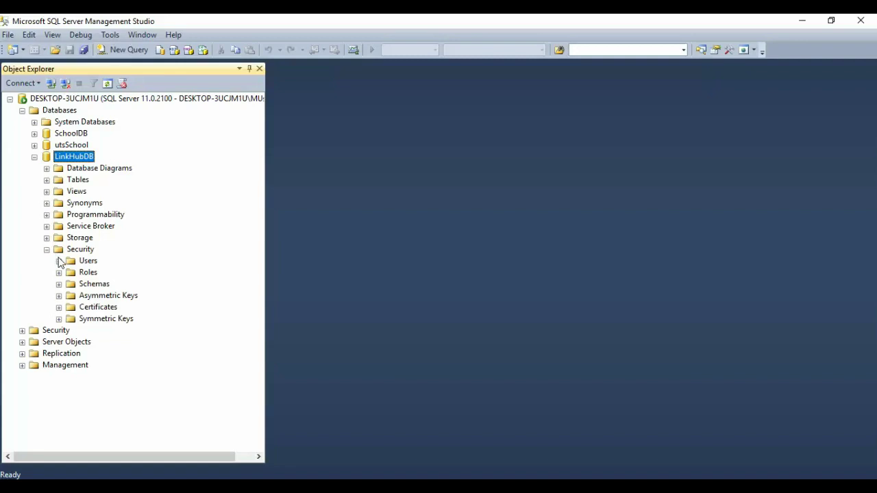
click(60, 262)
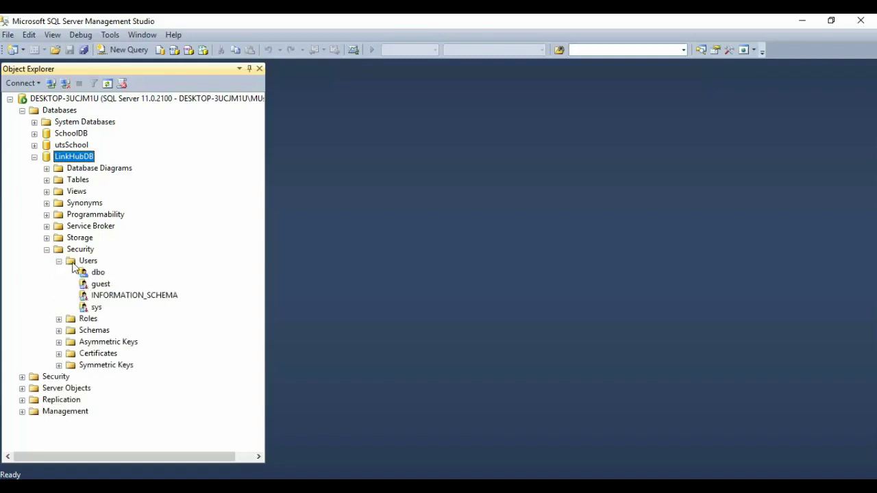
right_click(83, 264)
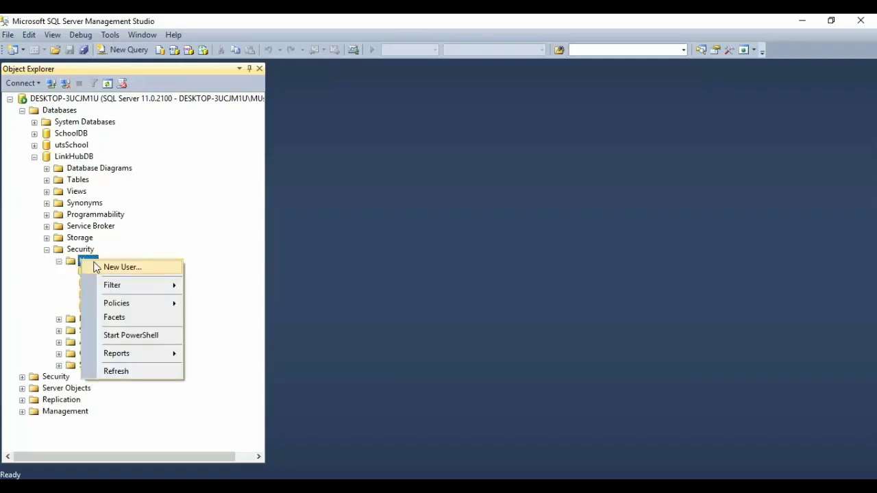
click(152, 270)
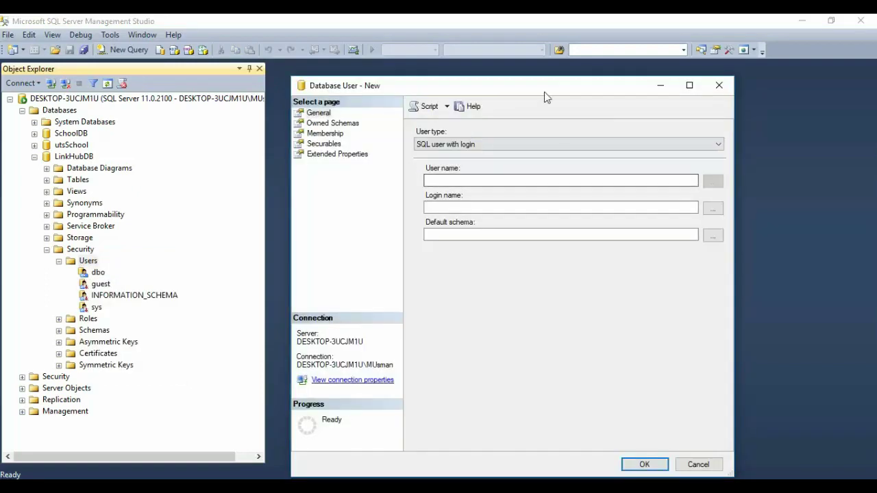
Set both the user name and the login name of the new database user to NT AUTHORITY\NETWORK SERVICE.
click(542, 179)
key(ctrl+v)
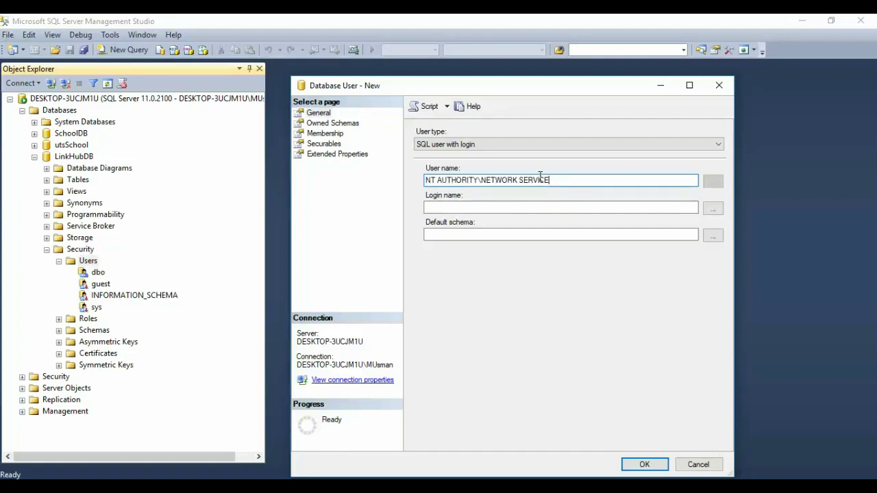
click(550, 207)
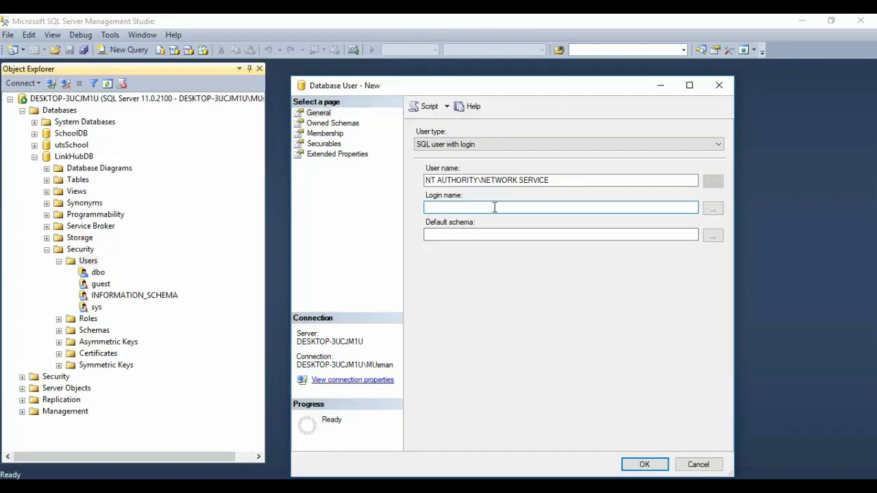
key(ctrl+v)
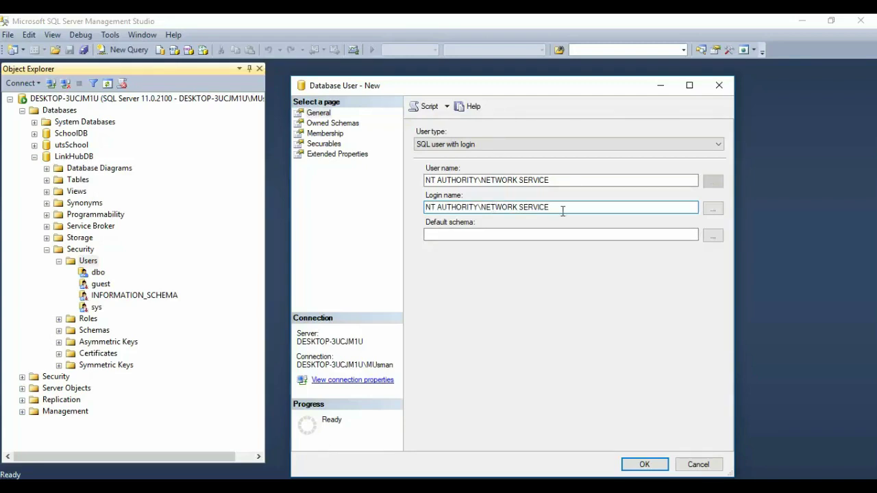
Set the new user's default schema to db_owner by picking it from the available schemas.
click(713, 236)
click(340, 225)
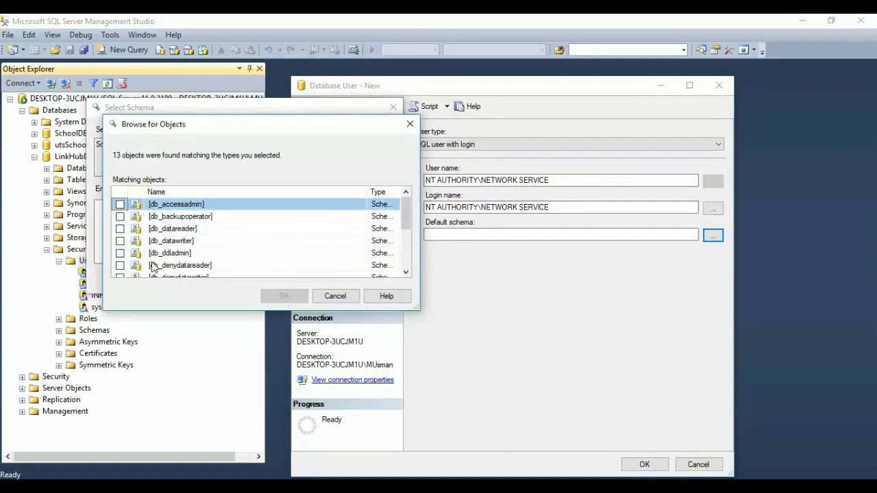
scroll(206, 244, down, 1)
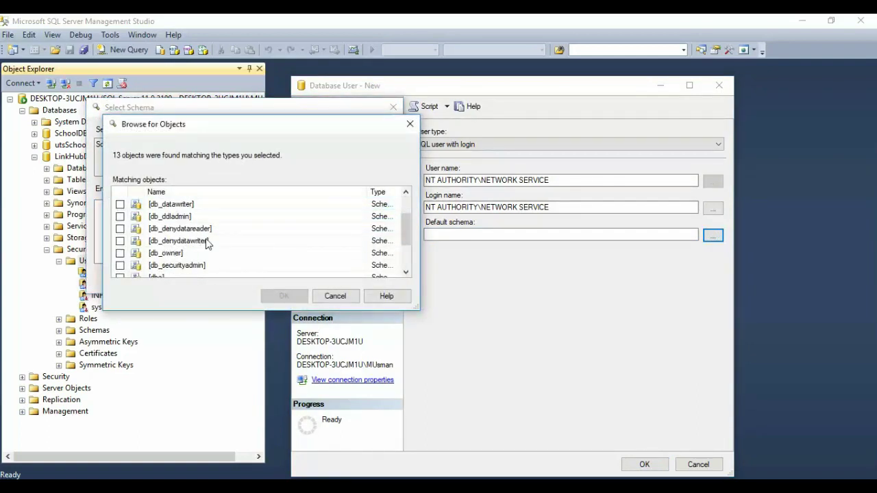
click(120, 253)
click(284, 296)
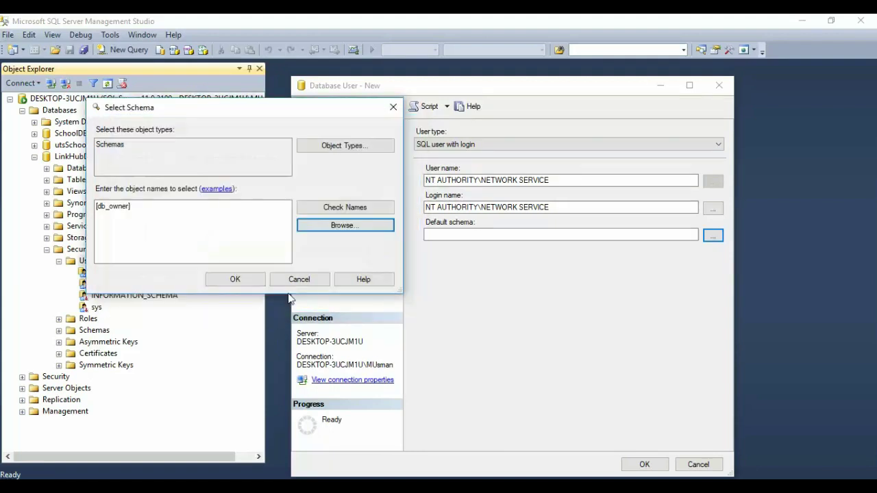
click(233, 279)
Give the new user ownership of the db_owner schema and membership in the db_owner role.
click(331, 123)
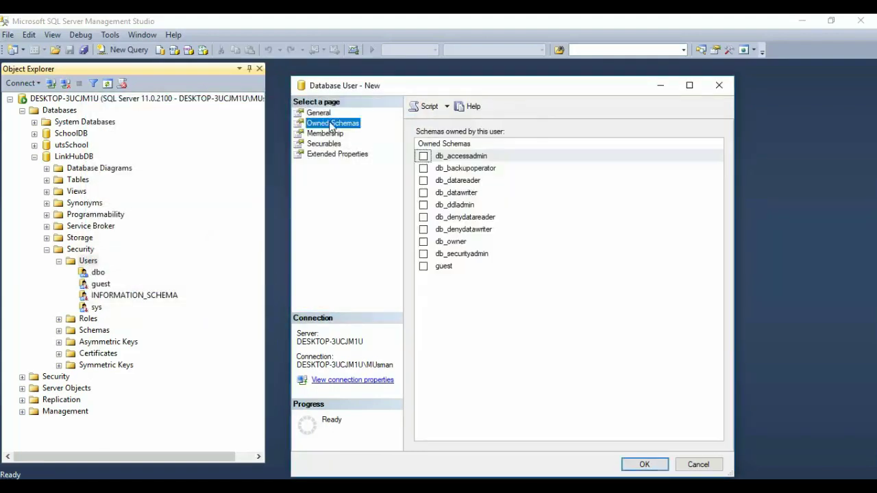
click(425, 245)
click(330, 134)
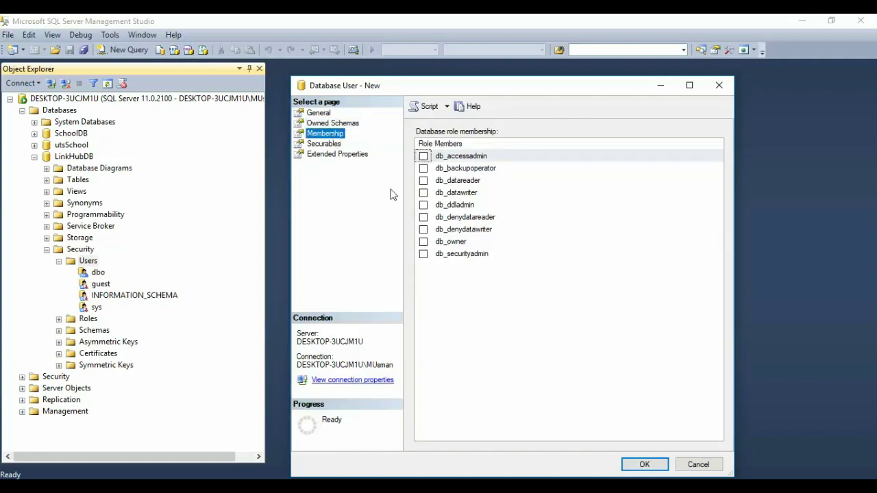
click(424, 243)
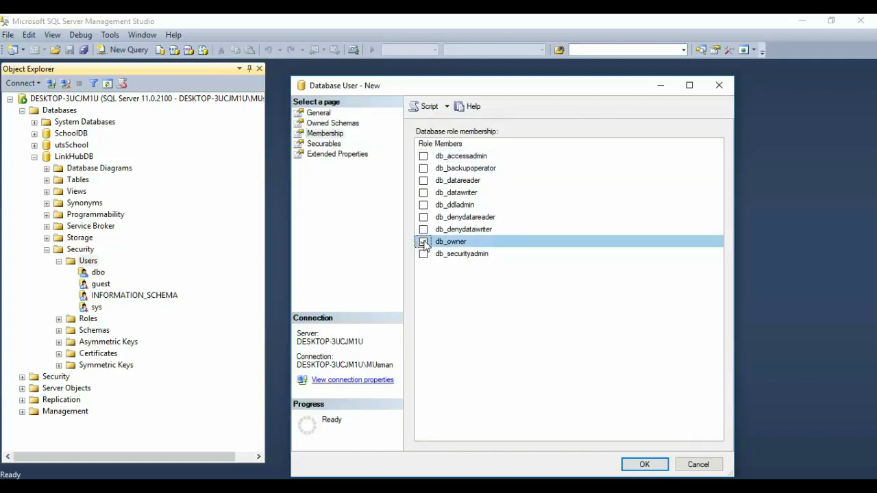
Create the database user after reviewing its owned schemas and role membership, and refresh the LinkHubDB database.
click(321, 113)
click(339, 124)
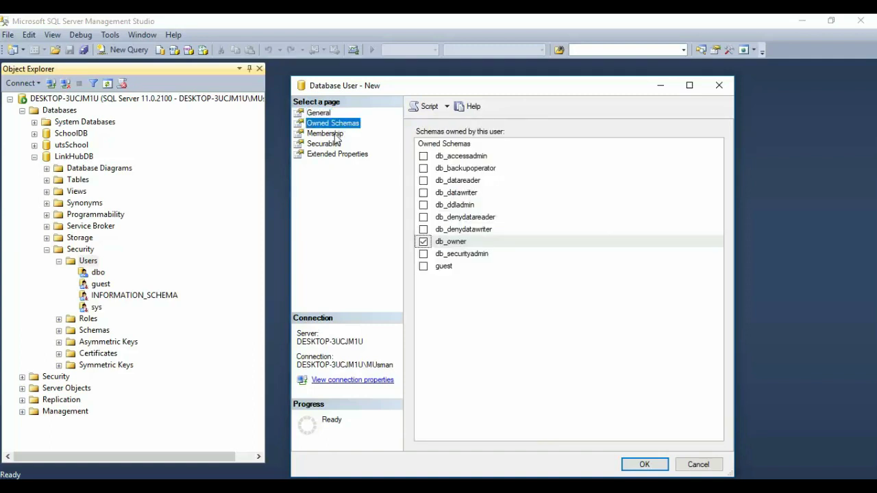
click(336, 135)
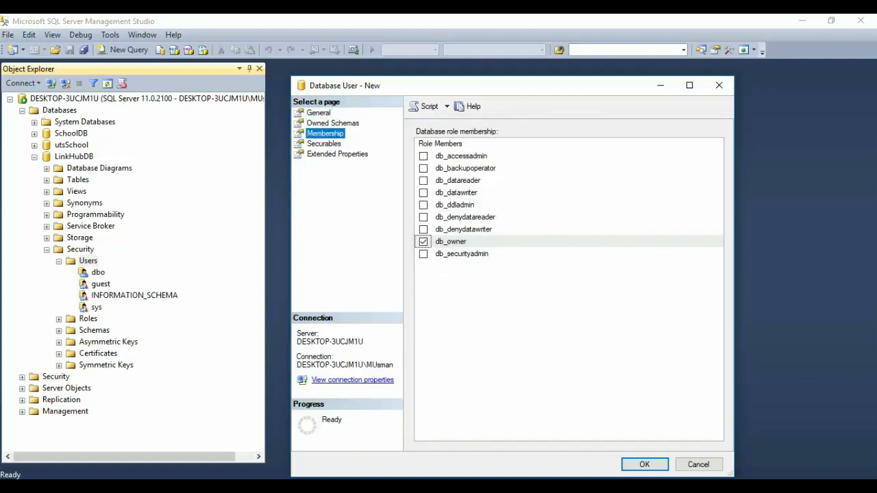
click(644, 465)
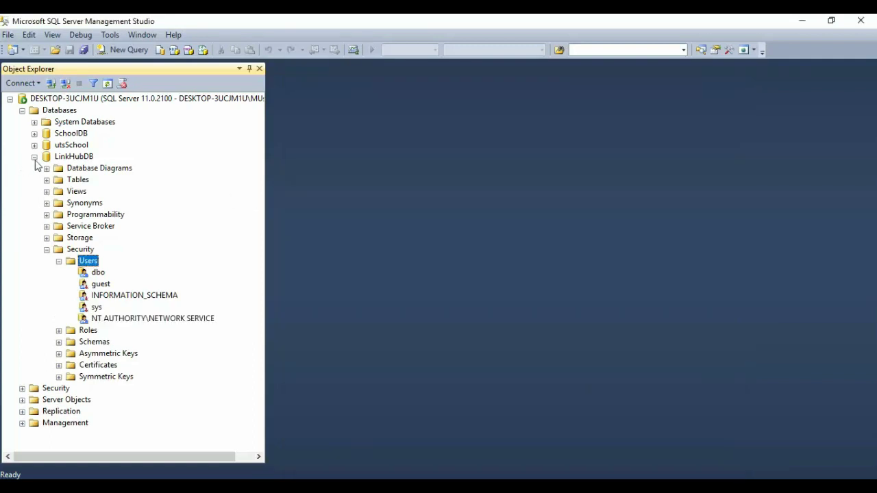
right_click(44, 157)
click(96, 334)
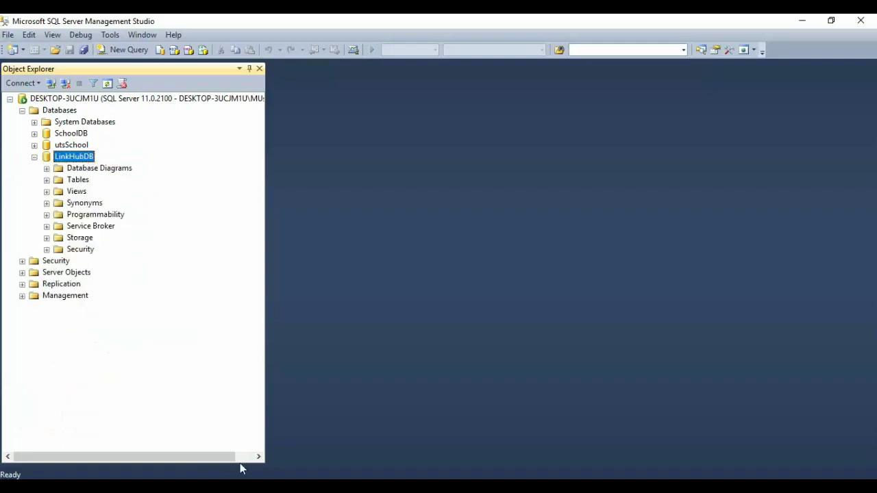
Switch back to the browser, reload the Login page, and sign in with the saved user email and account password.
key(alt+Tab)
click(9, 44)
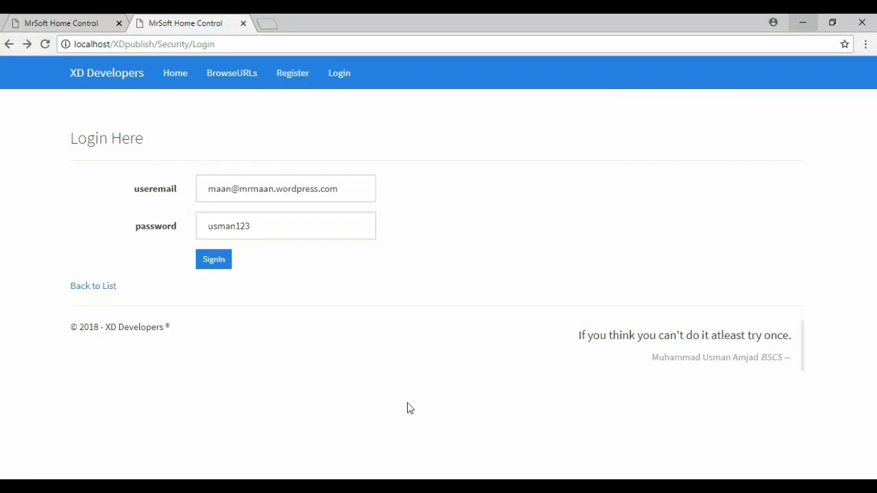
key(F5)
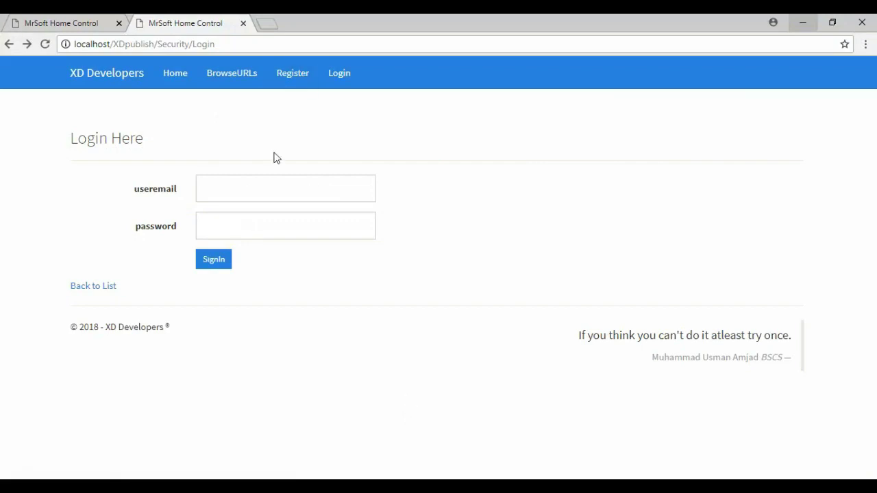
click(263, 190)
click(263, 206)
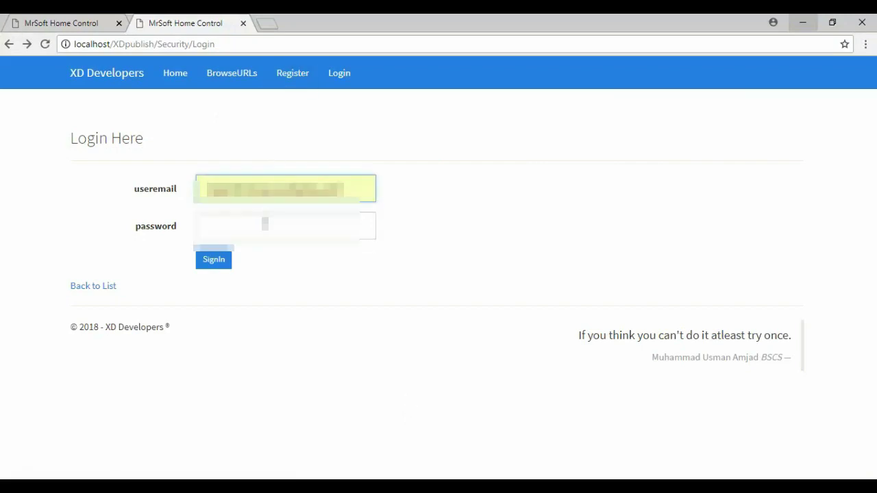
click(265, 222)
click(241, 250)
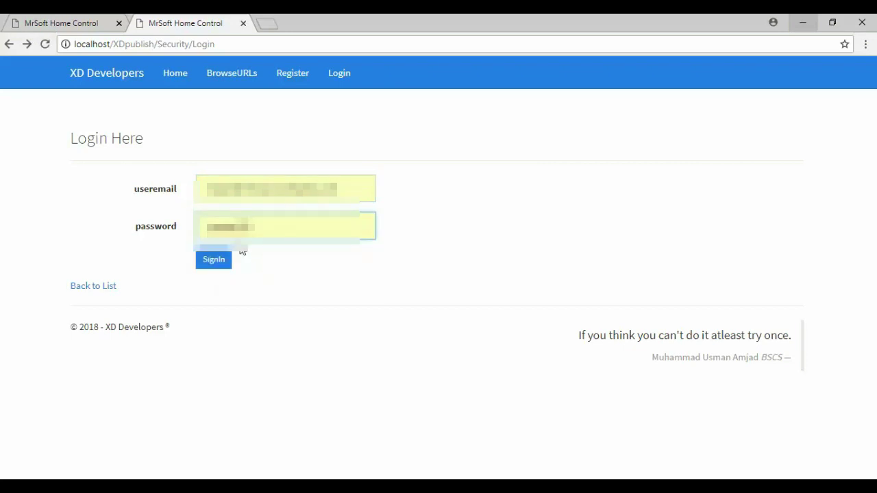
click(221, 265)
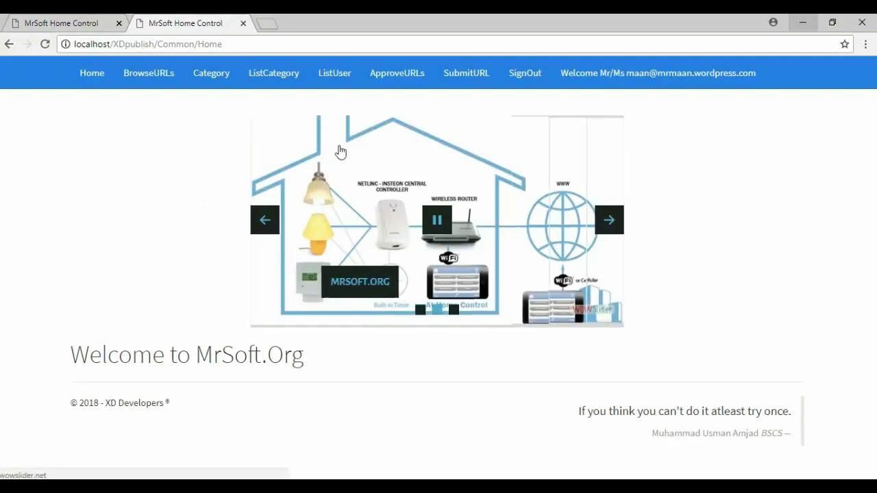
Check the signed-in site's database content by visiting the BrowseURLs and ListUser pages, ending on BrowseURLs.
click(162, 70)
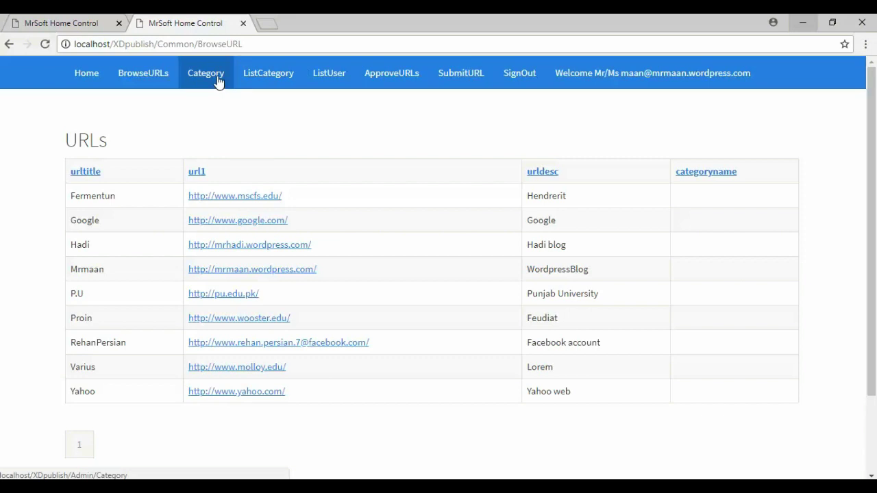
click(319, 83)
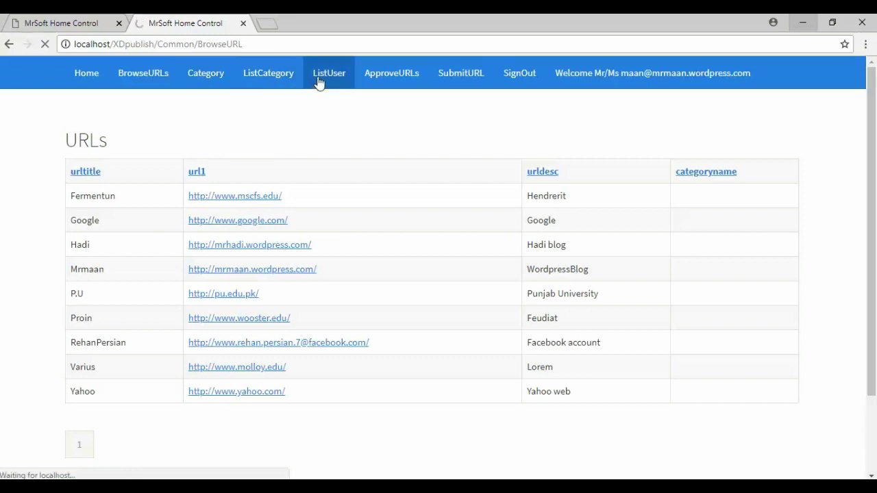
click(179, 74)
click(167, 77)
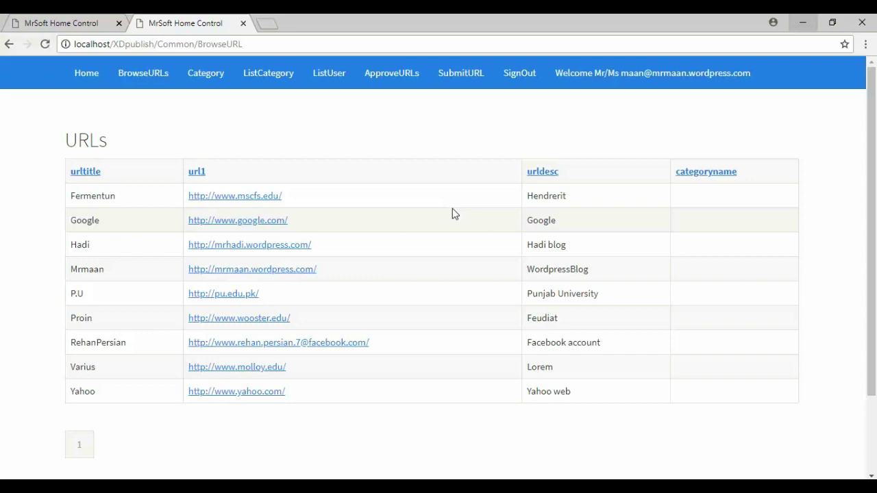
mouse_move(391, 487)
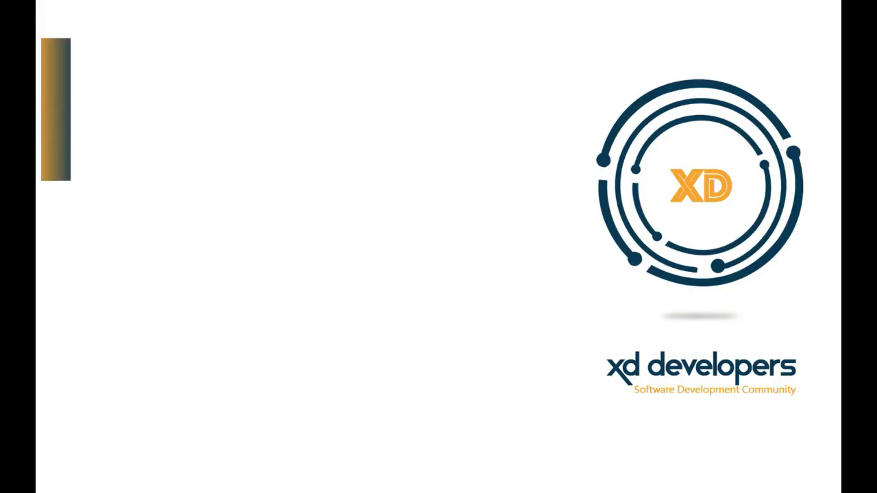